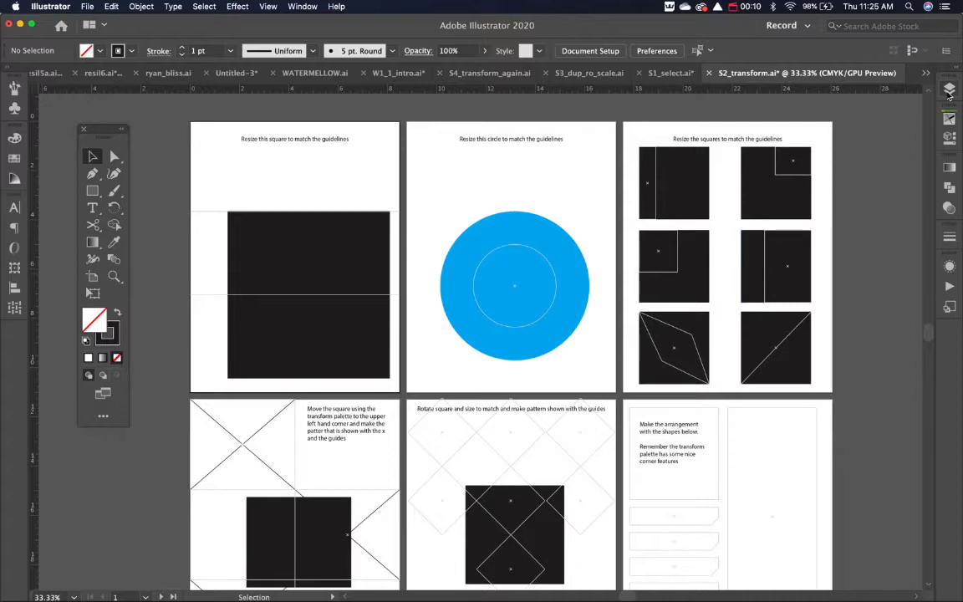
- Shorten the black square on the first artboard by raising its bottom edge to the lower guideline
key(super+equal)
drag(471, 226, 641, 304)
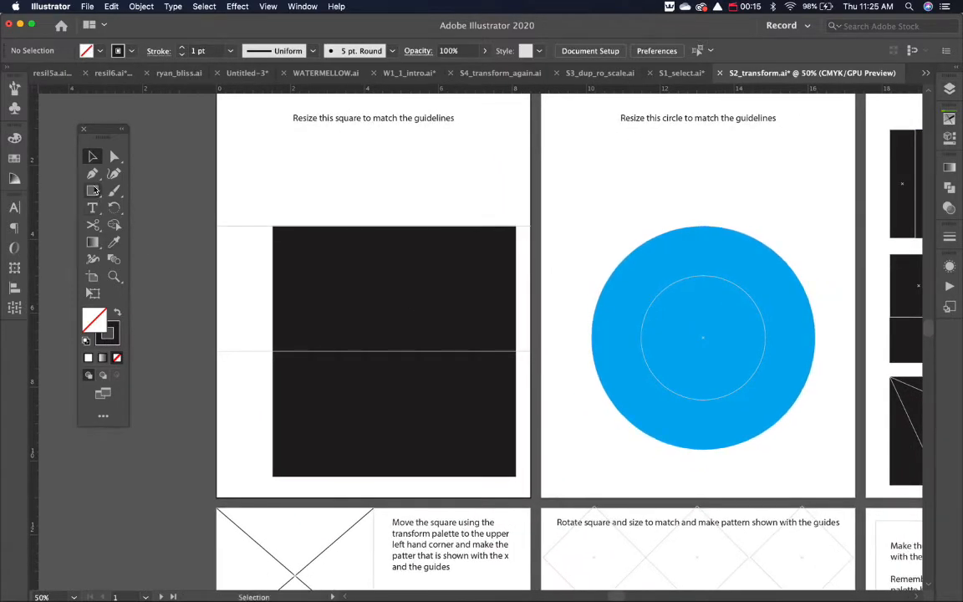
click(318, 426)
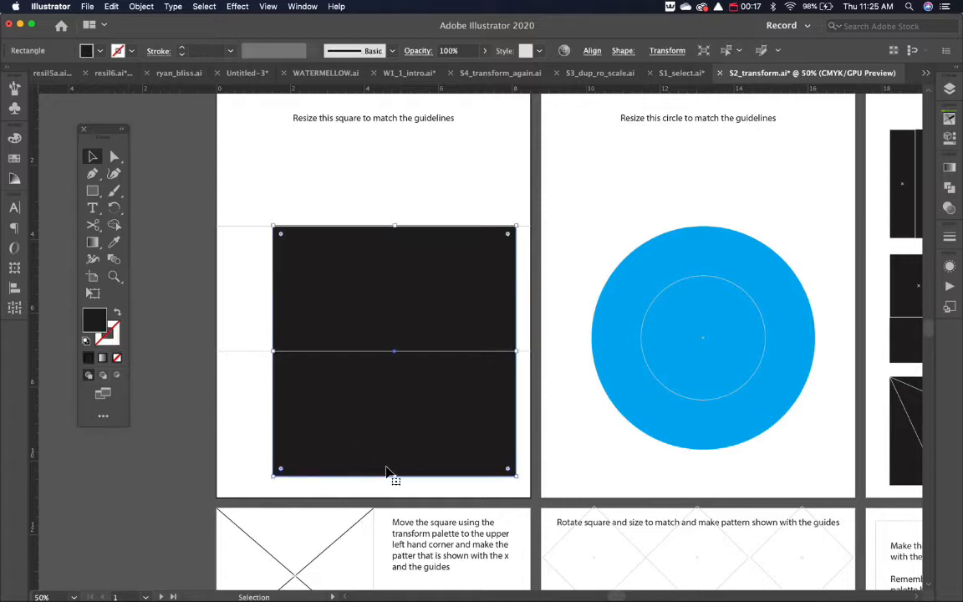
drag(393, 477, 398, 351)
click(394, 427)
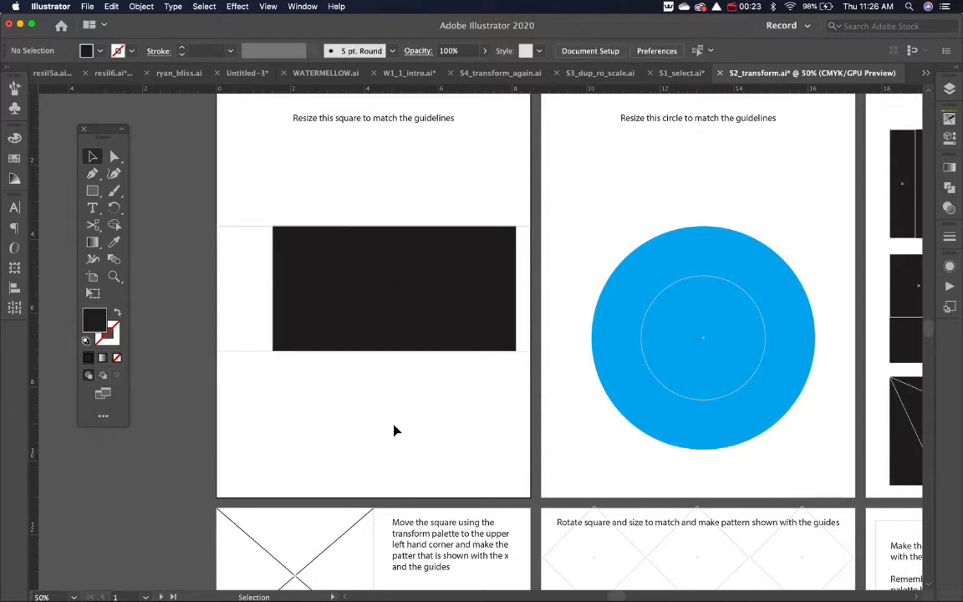
- Widen the black rectangle on the first artboard so it reaches both side edges of the artboard
click(400, 317)
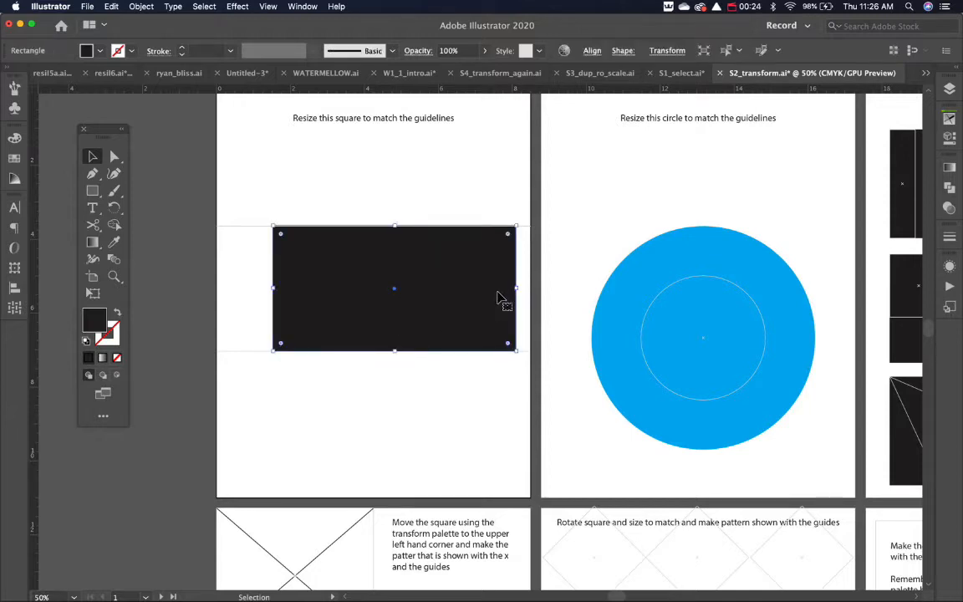
drag(517, 288, 533, 288)
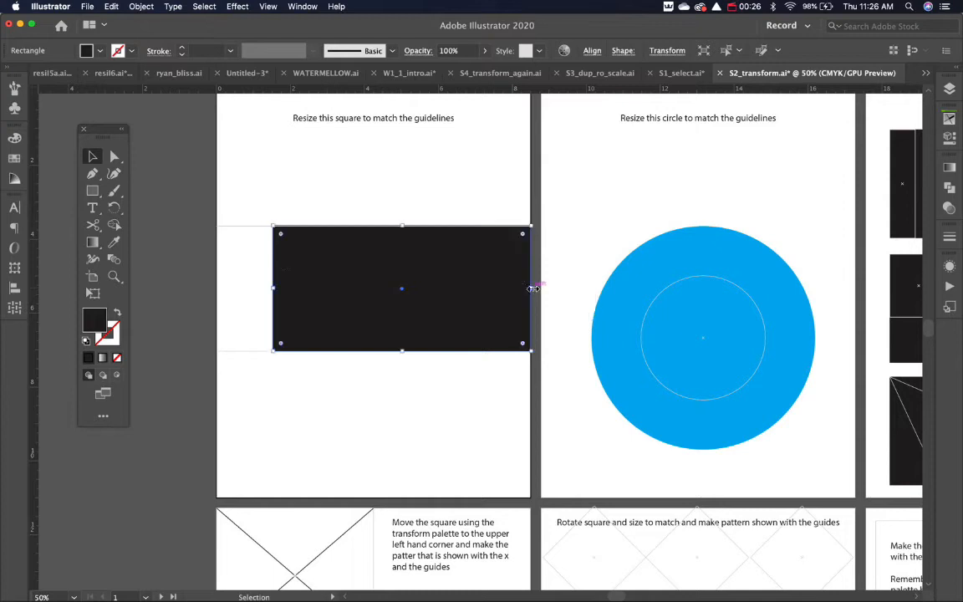
drag(273, 287, 216, 287)
click(333, 417)
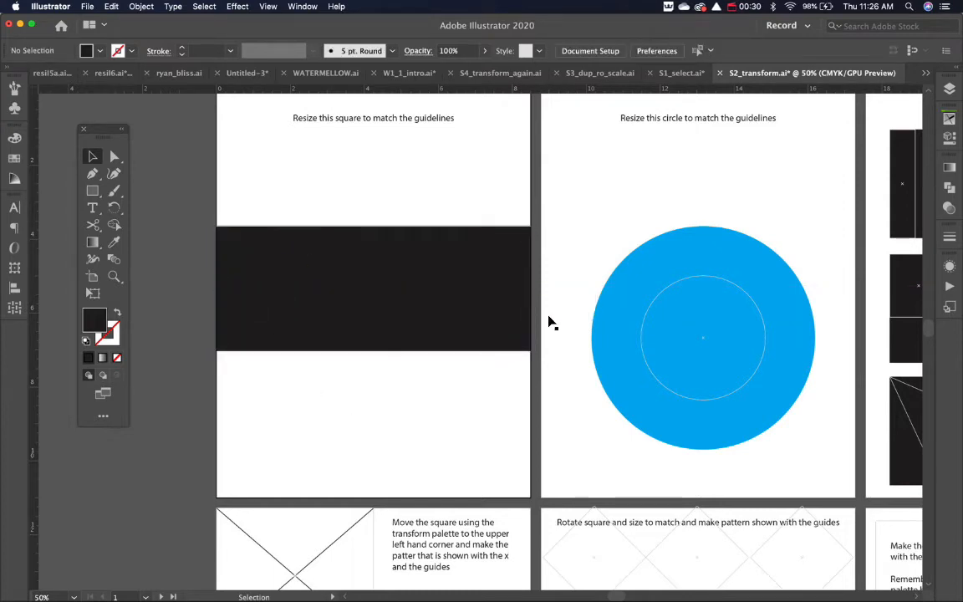
- Scale the blue circle down proportionally about its centre to match the inner circular guide
scroll(667, 330, right, 5)
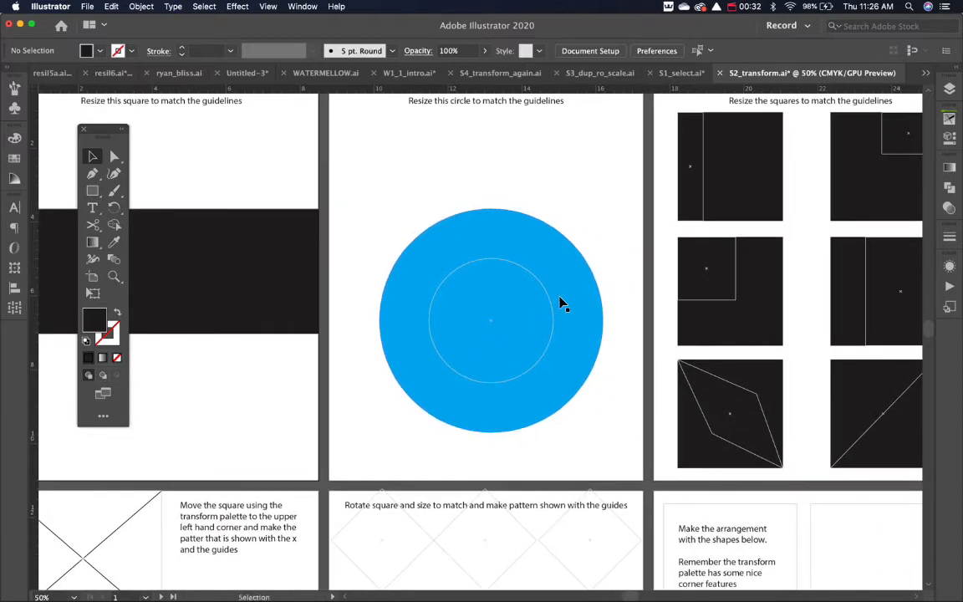
click(545, 285)
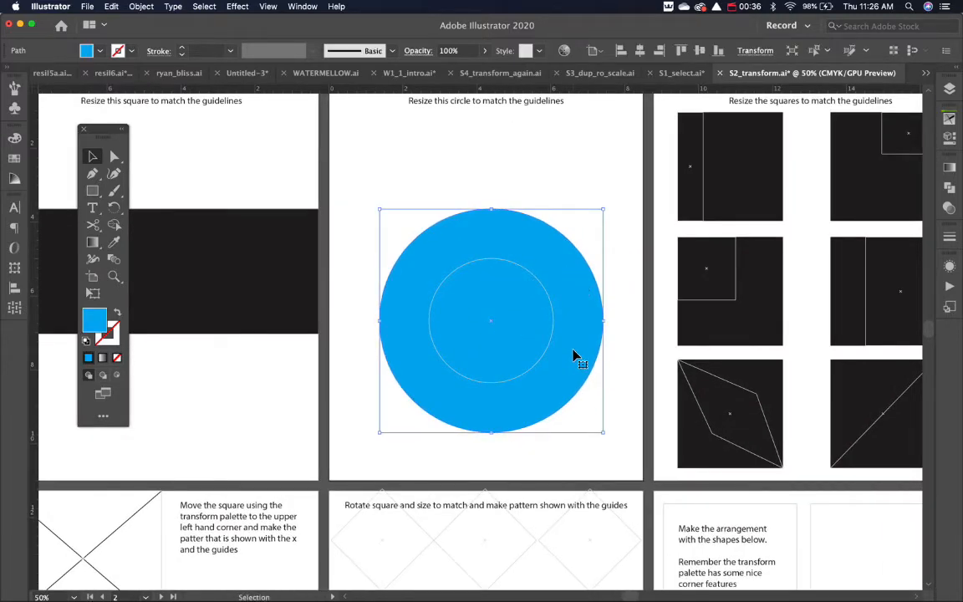
drag(604, 432, 552, 382)
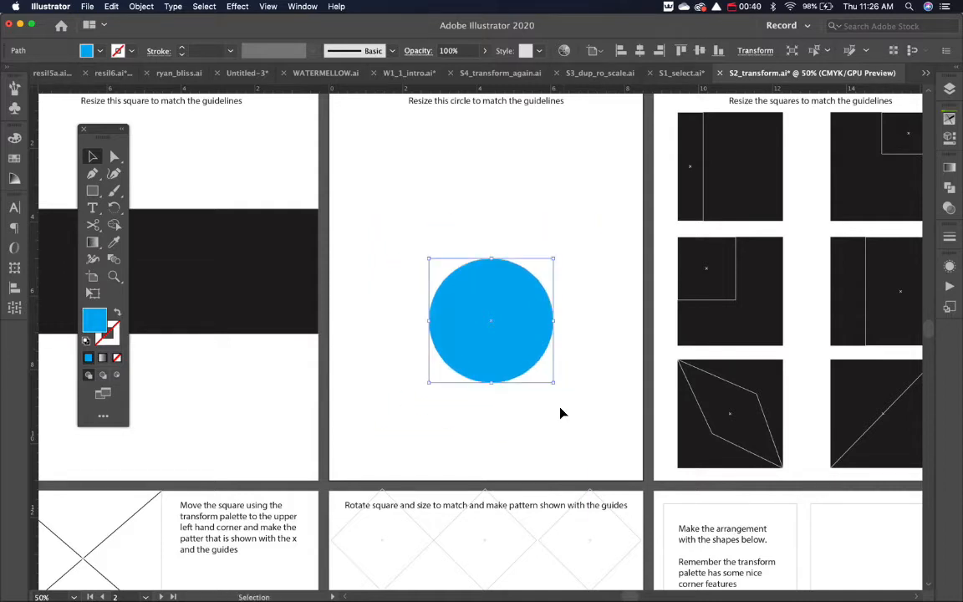
click(562, 413)
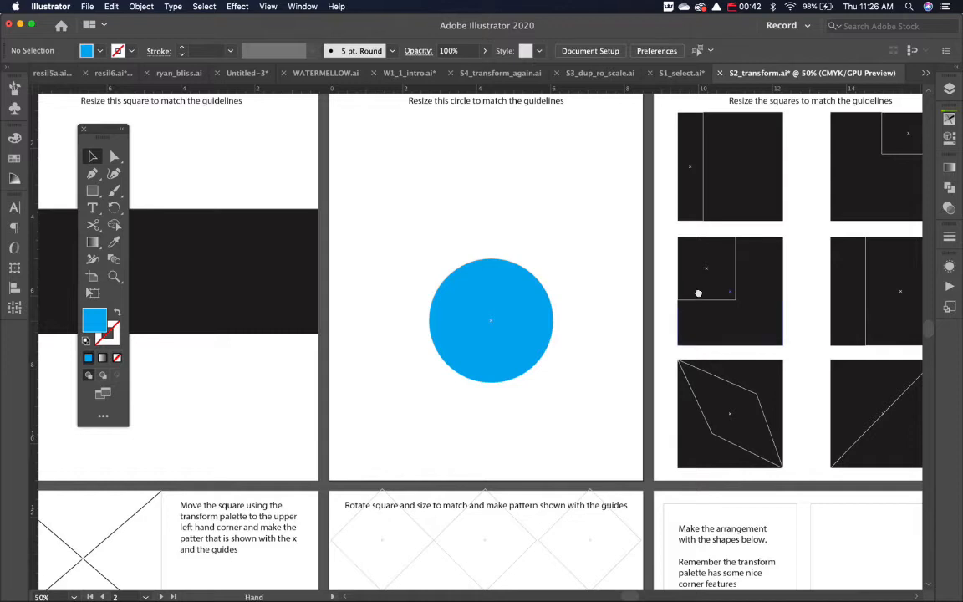
- On the third artboard, narrow the top-left square to its vertical guide and shrink the top-right square into its upper-right corner guide
drag(698, 293, 492, 370)
click(566, 244)
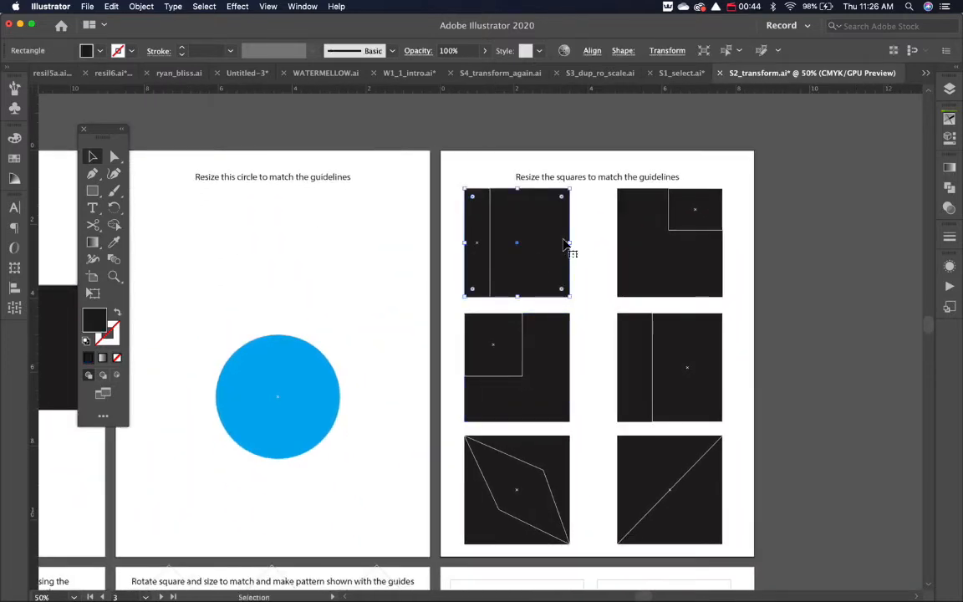
drag(568, 244, 489, 244)
click(658, 270)
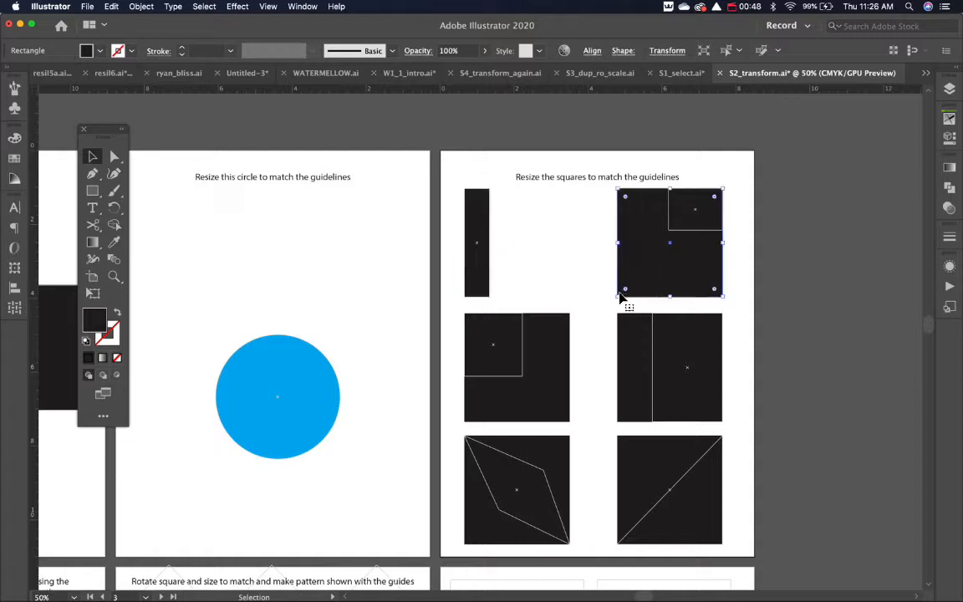
drag(618, 297, 669, 227)
click(560, 403)
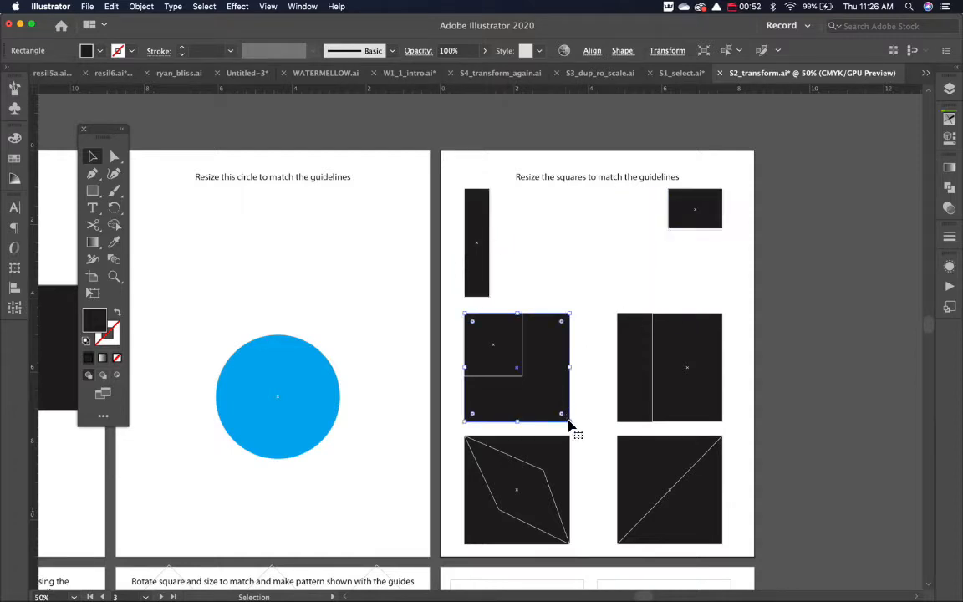
drag(573, 369, 523, 367)
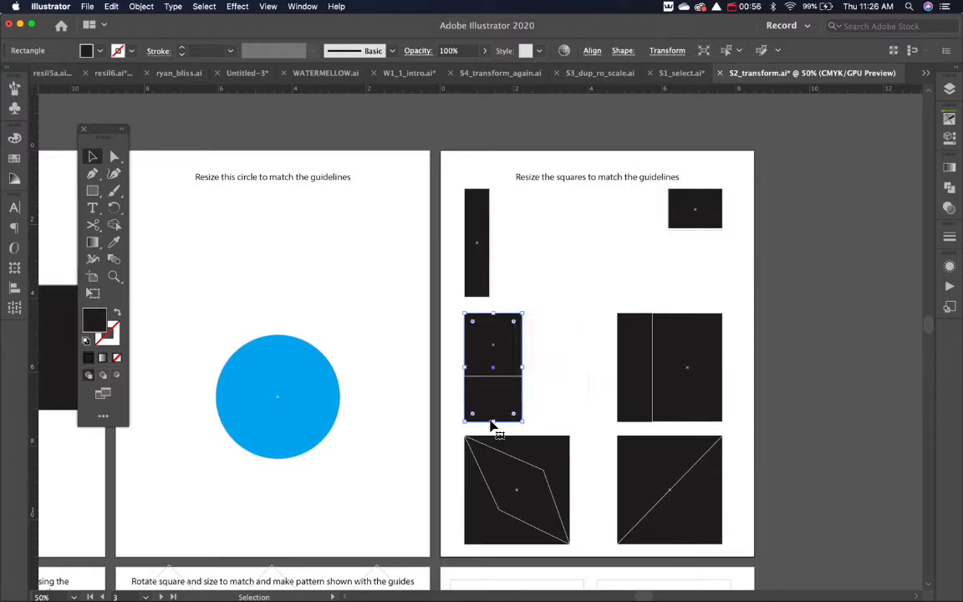
drag(493, 415, 494, 379)
key(super+z)
key(super+z)
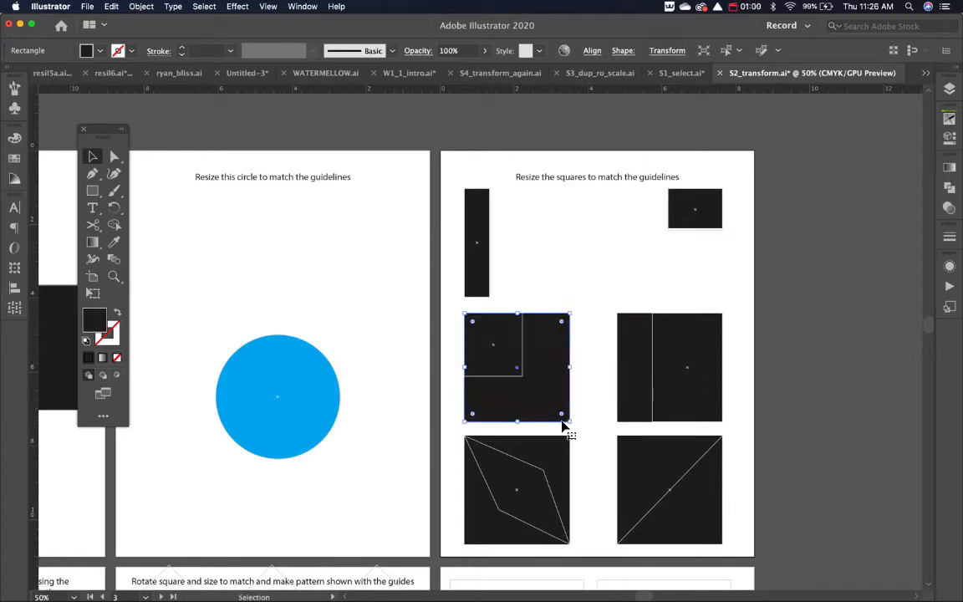
- Shrink the middle-left square from its lower-right corner to its guide and narrow the middle-right square to the vertical guide line
drag(570, 421, 521, 376)
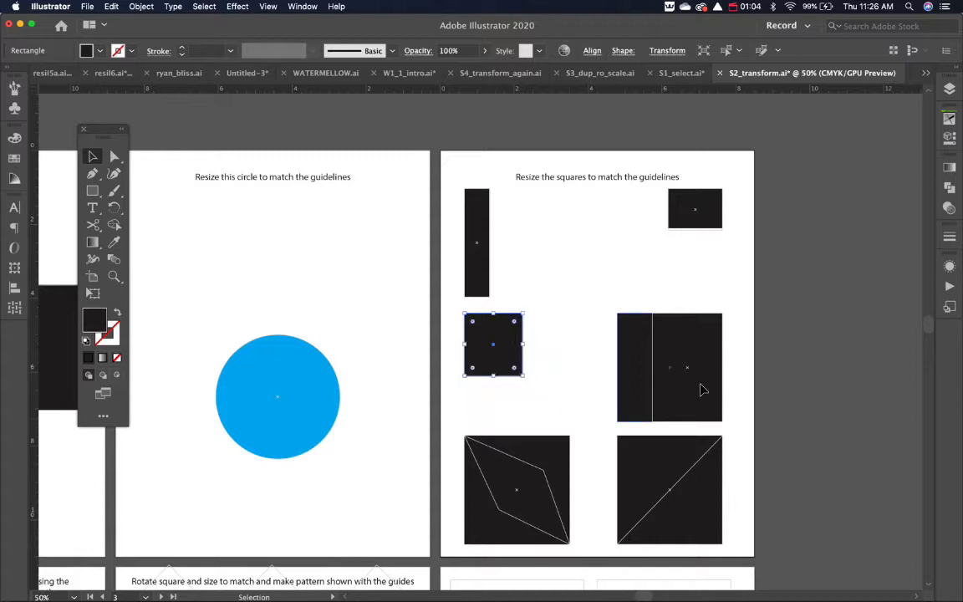
click(718, 375)
drag(724, 371, 654, 369)
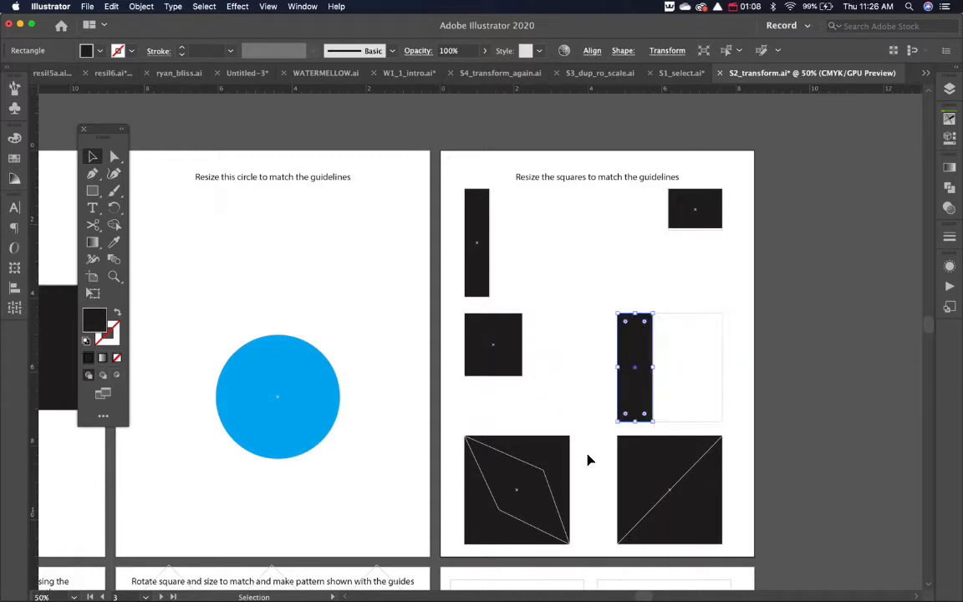
- Reshape the bottom-left square into the guide's diamond by moving its upper-right and lower-left anchor points onto the guide corners
click(567, 469)
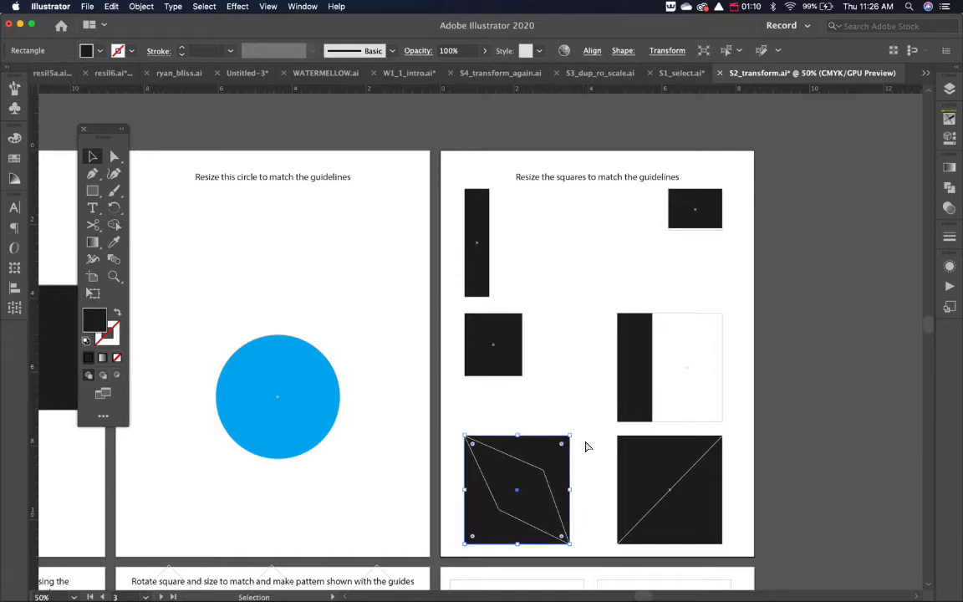
key(a)
drag(568, 445, 544, 471)
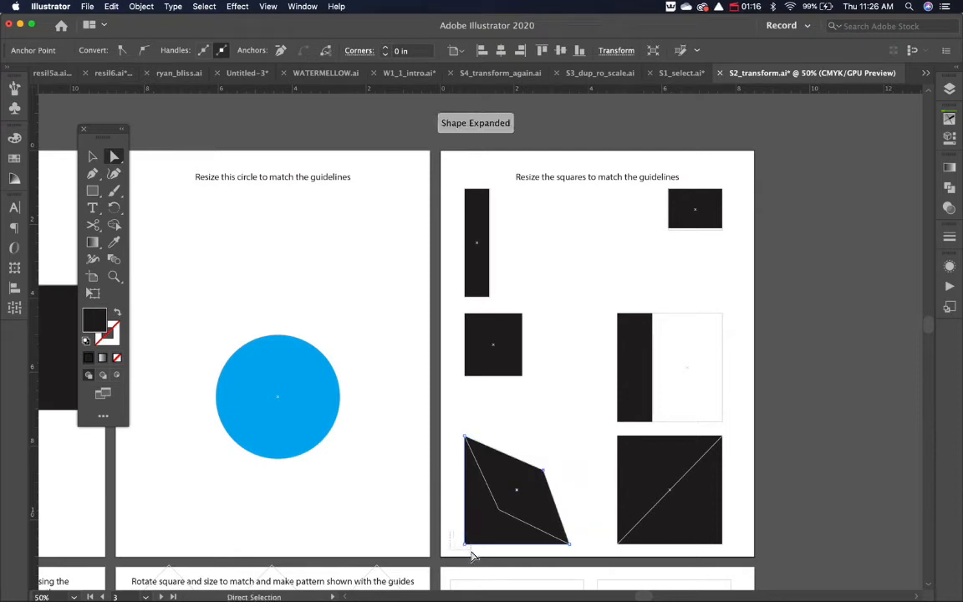
drag(466, 545, 498, 508)
click(559, 479)
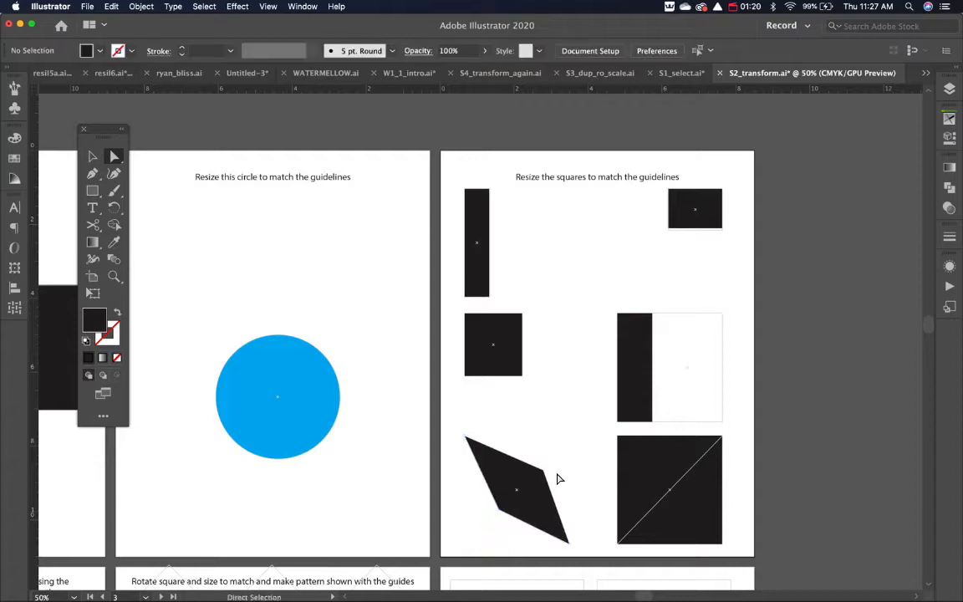
- Turn the bottom-right square into a triangle by moving its upper-left anchor point onto the middle of the diagonal guide
click(618, 437)
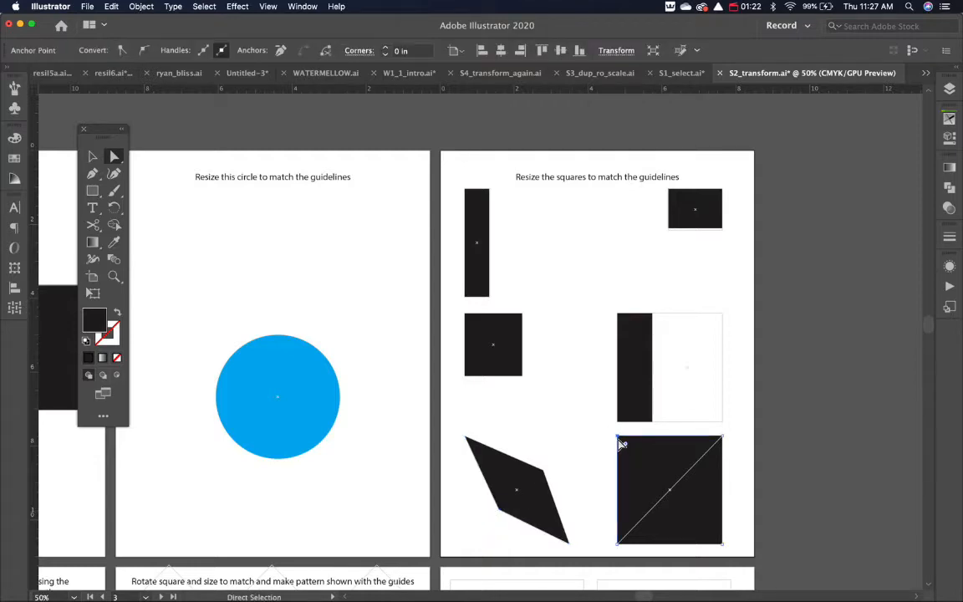
drag(620, 443, 669, 497)
click(743, 498)
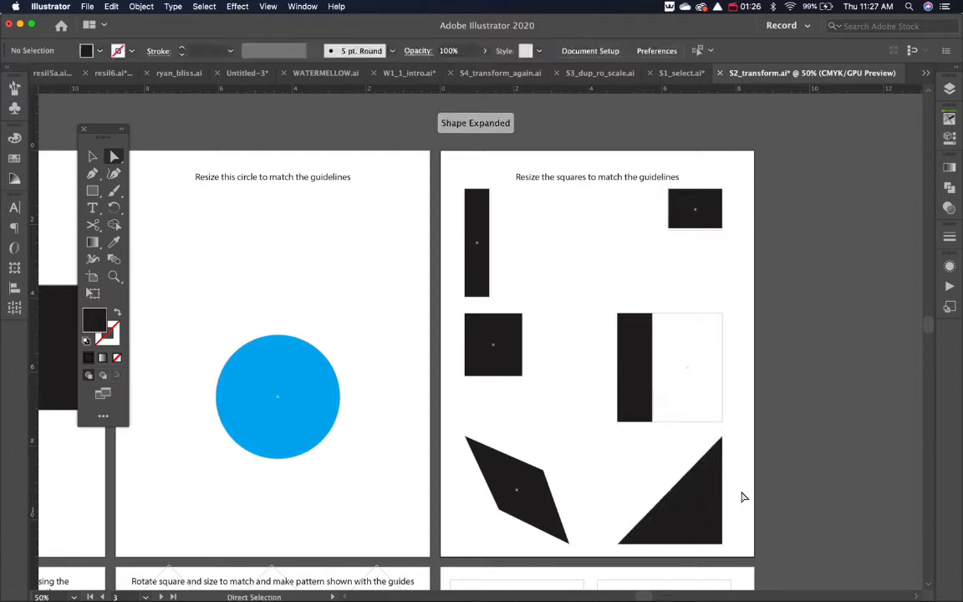
- Move the black rectangle on the fourth artboard into the upper-left X cell and place copies in the other two X cells
key(space)
drag(561, 465, 825, 253)
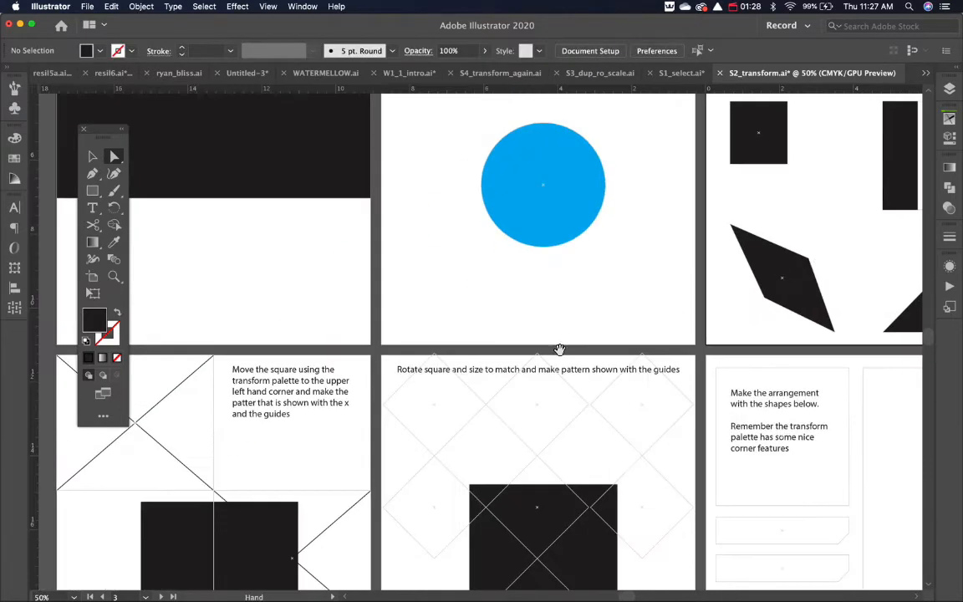
drag(495, 382, 677, 289)
drag(549, 357, 626, 287)
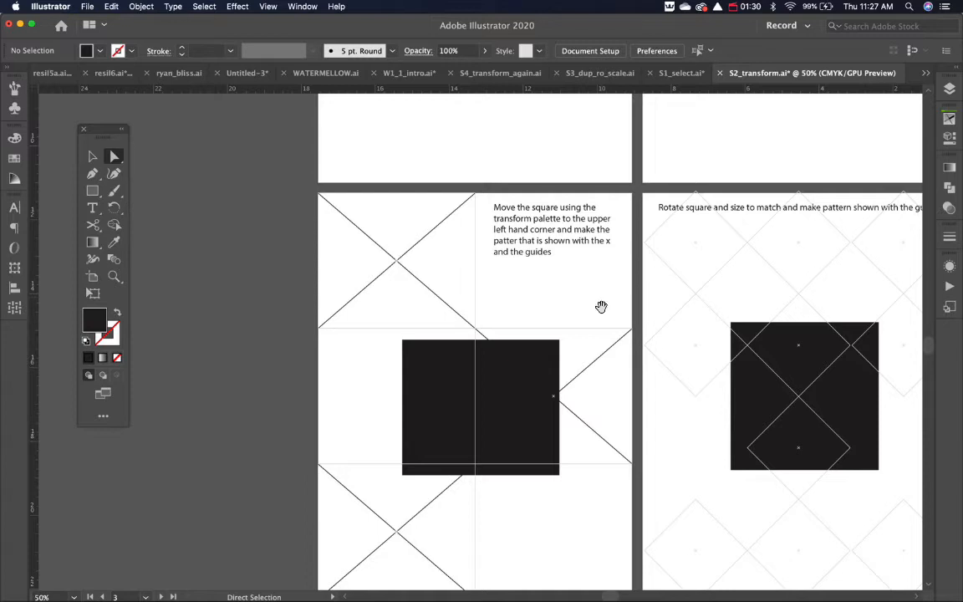
mouse_move(582, 384)
mouse_down()
mouse_move(564, 357)
mouse_move(572, 384)
mouse_up()
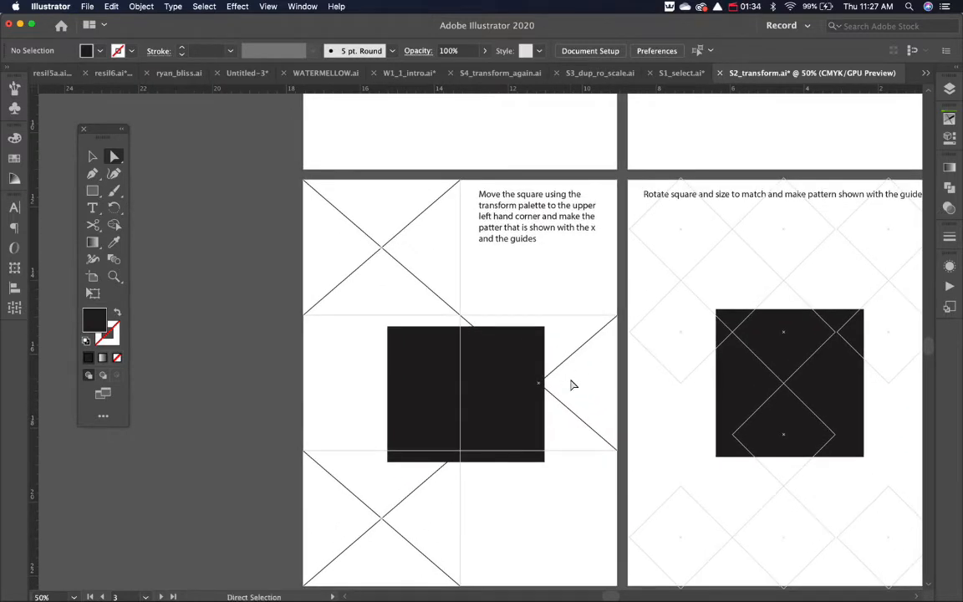
key(v)
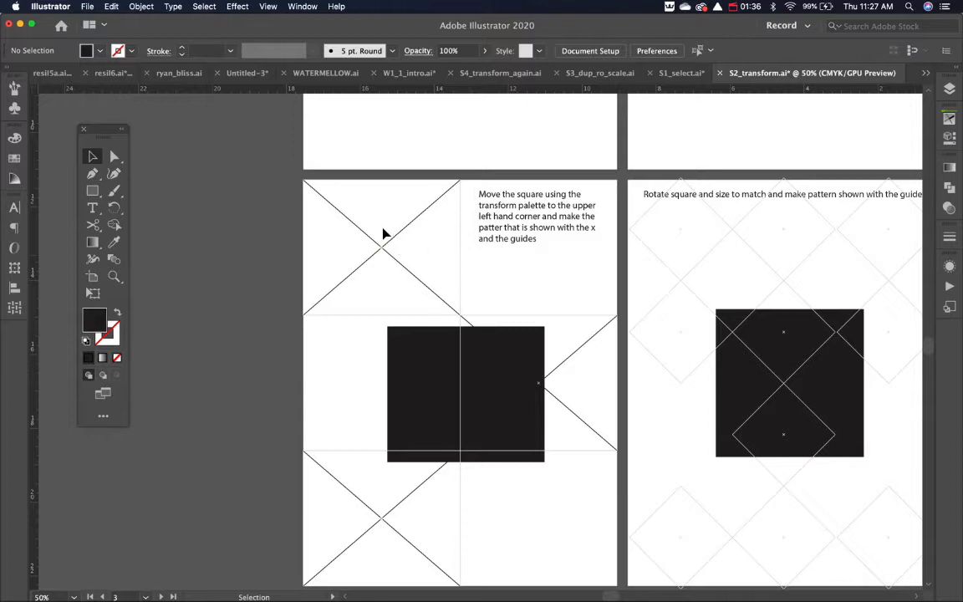
drag(507, 407, 421, 262)
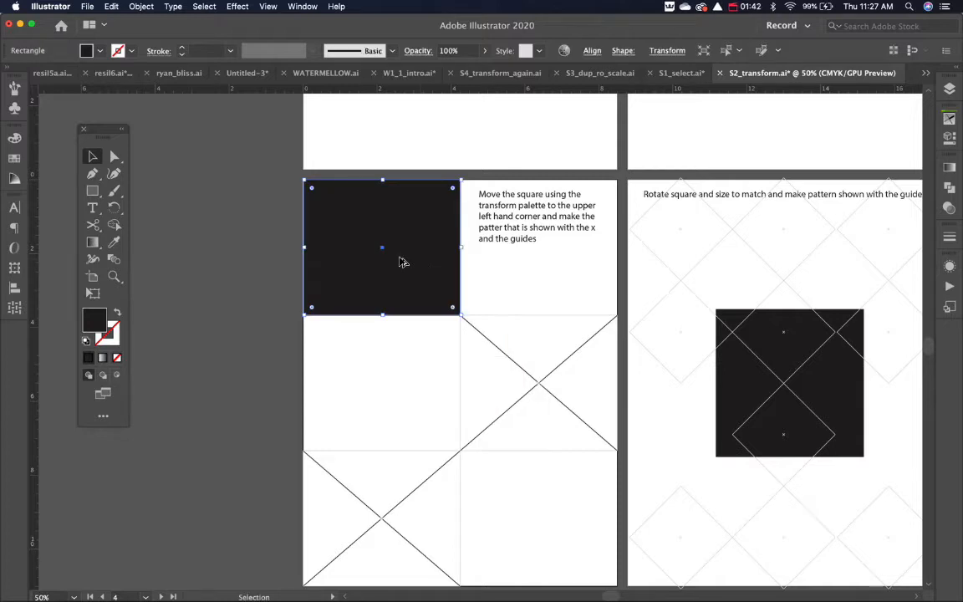
drag(361, 249, 368, 508)
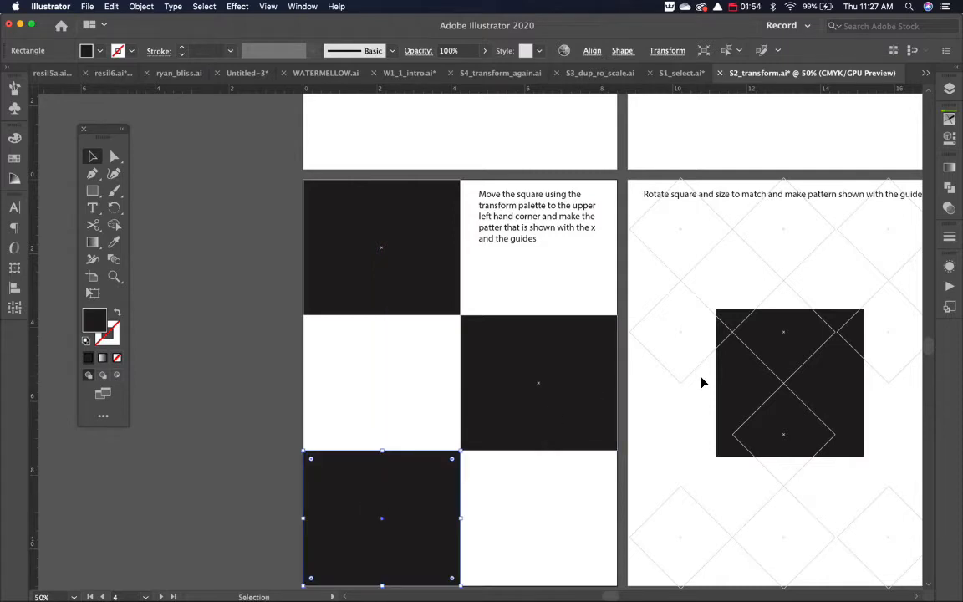
- Rotate the black square on the fifth artboard by 45 degrees into a diamond
key(space)
drag(738, 382, 485, 380)
click(568, 394)
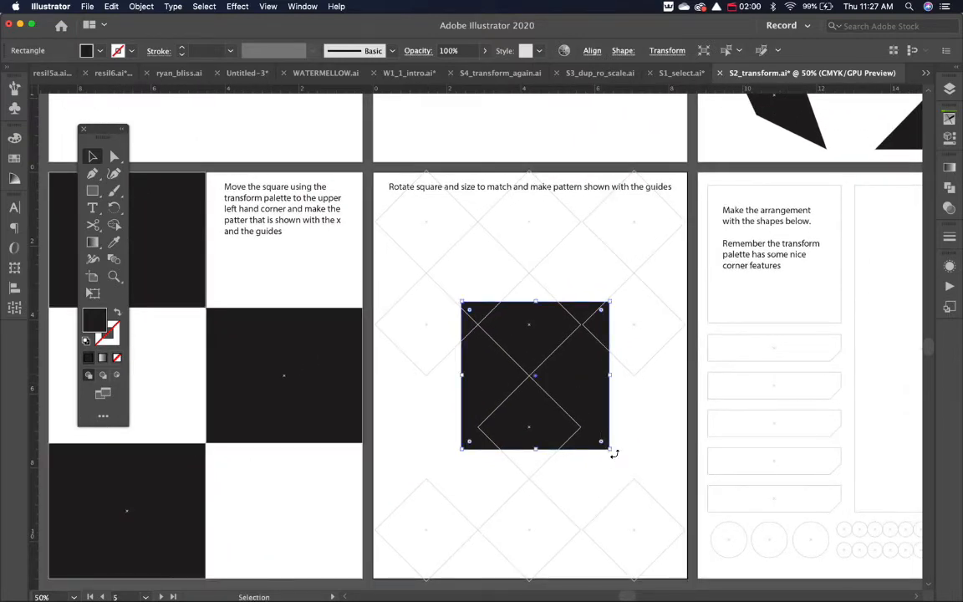
drag(614, 449, 626, 367)
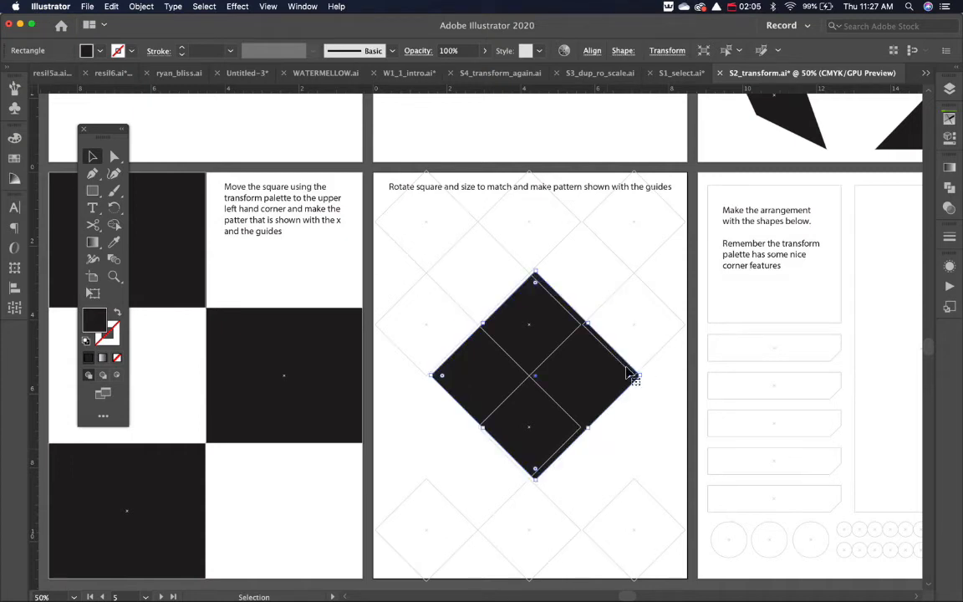
drag(536, 473, 569, 399)
key(super+z)
- Move the diamond to the upper-left corner of the pattern and scale it proportionally to fit the first diamond guide
drag(562, 343, 447, 241)
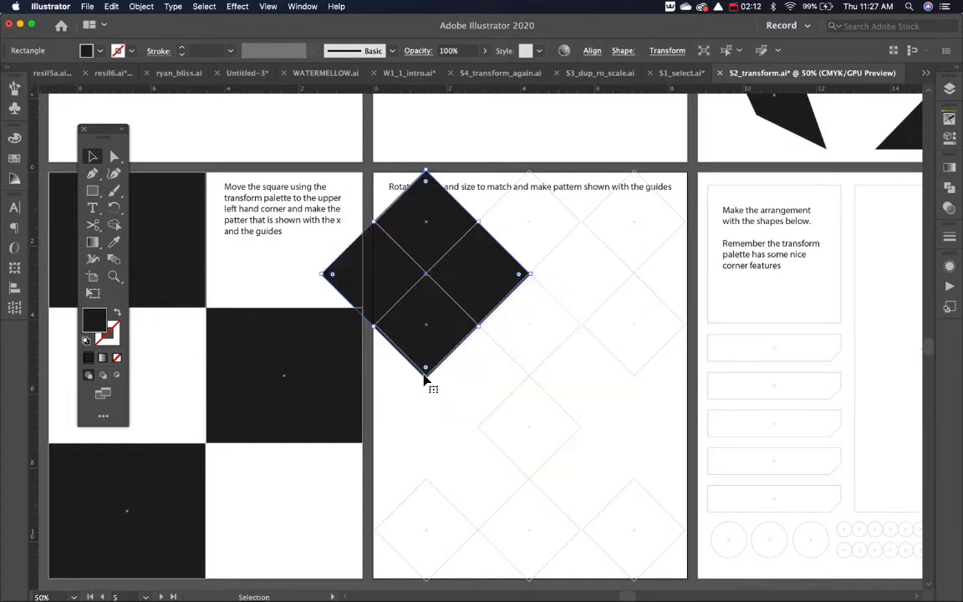
drag(427, 380, 436, 287)
click(435, 287)
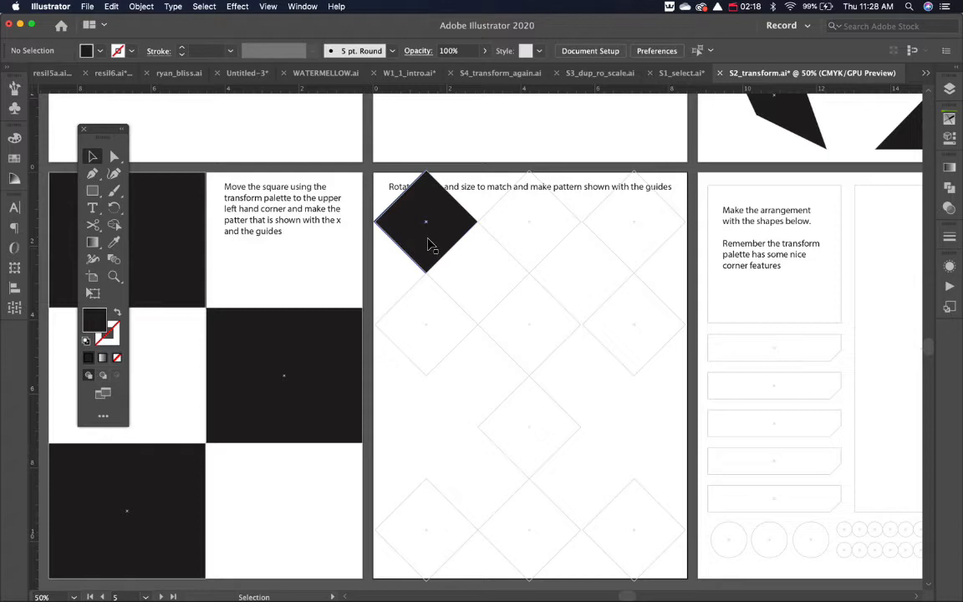
- Copy the black diamond onto the other two diamond guides in the top row
drag(428, 242, 634, 251)
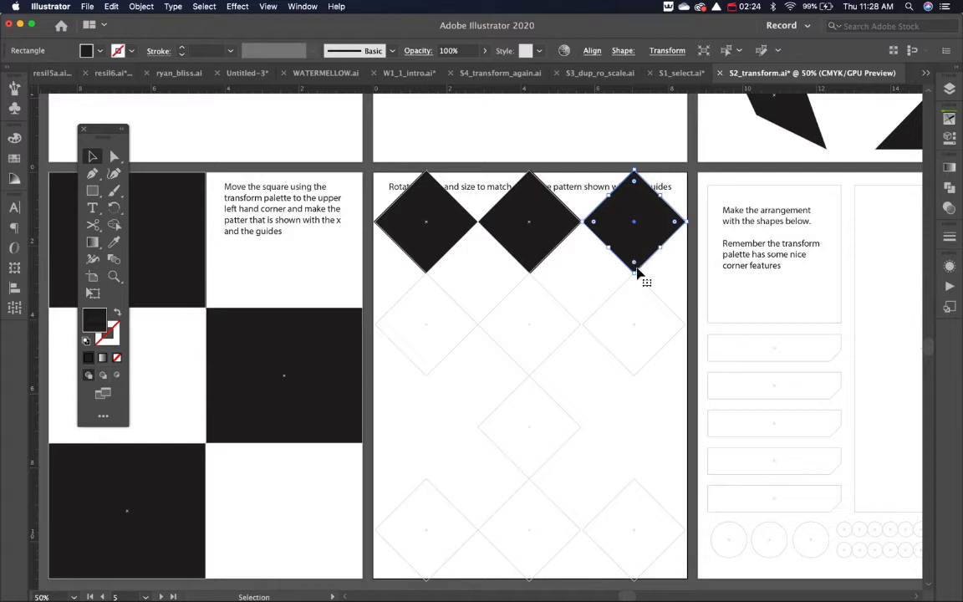
drag(590, 266, 422, 213)
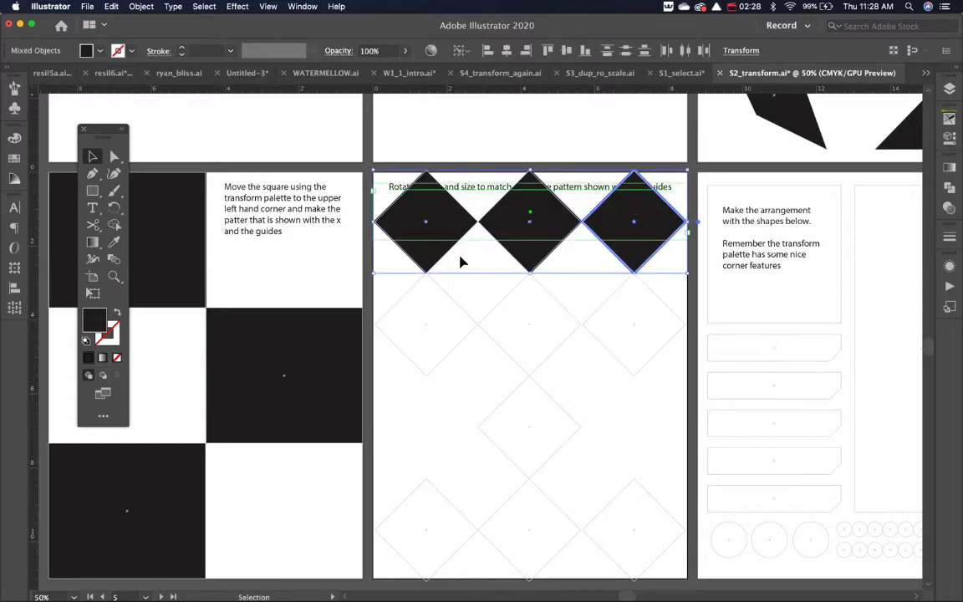
click(470, 278)
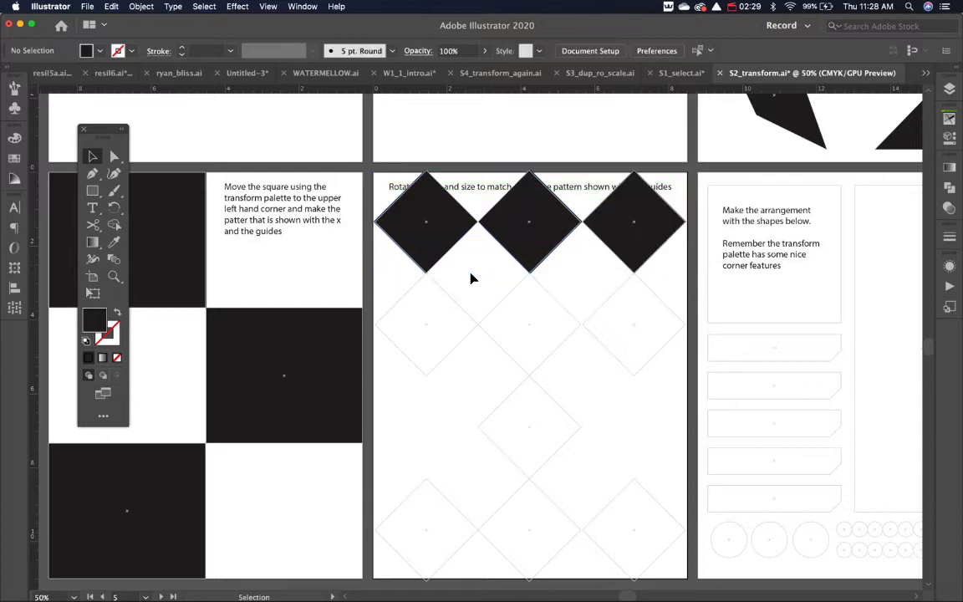
- Select the three diamonds in the top row and copy them onto the second row of diamond guides
click(950, 90)
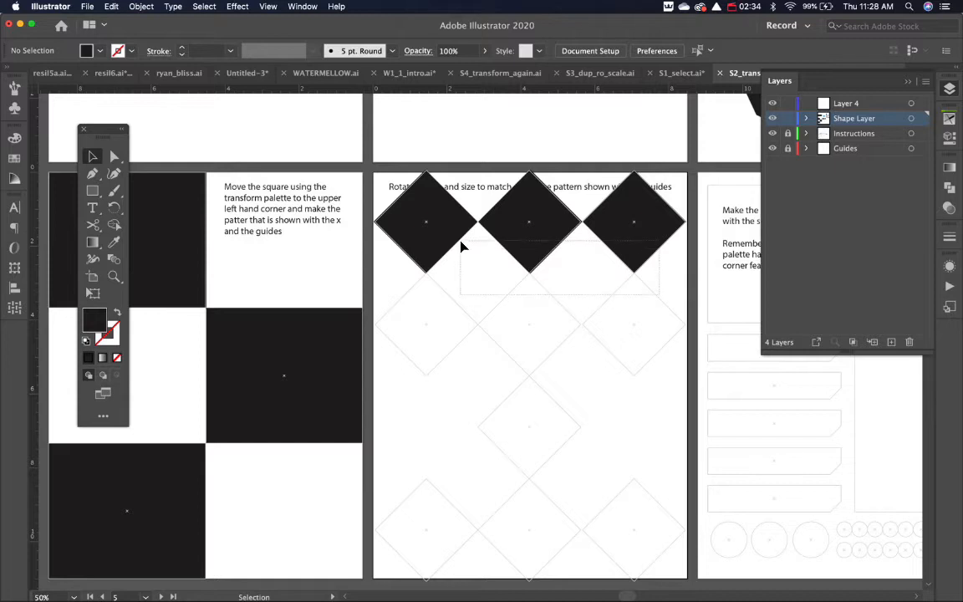
click(410, 233)
click(595, 297)
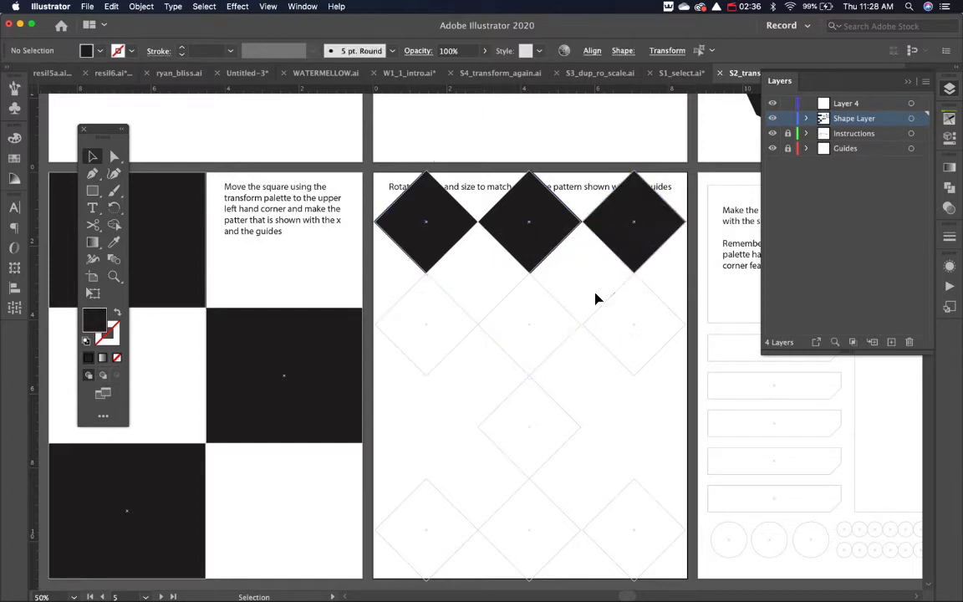
click(641, 253)
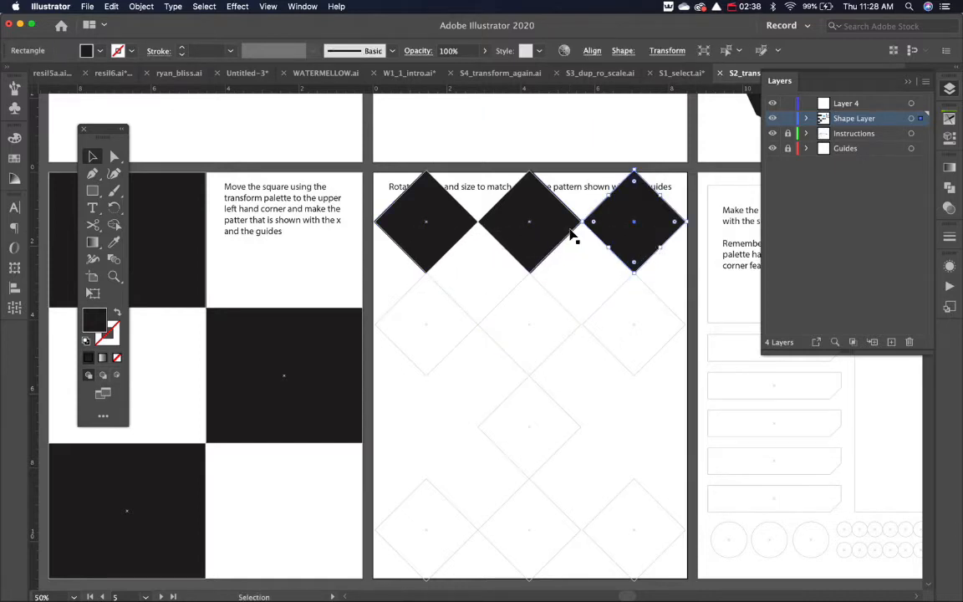
shift+click(560, 219)
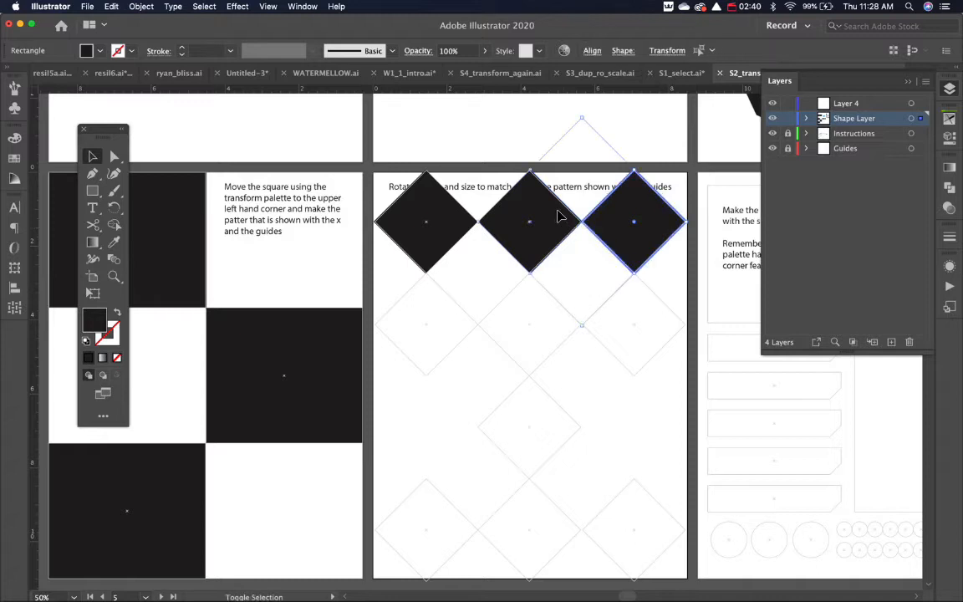
shift+click(435, 205)
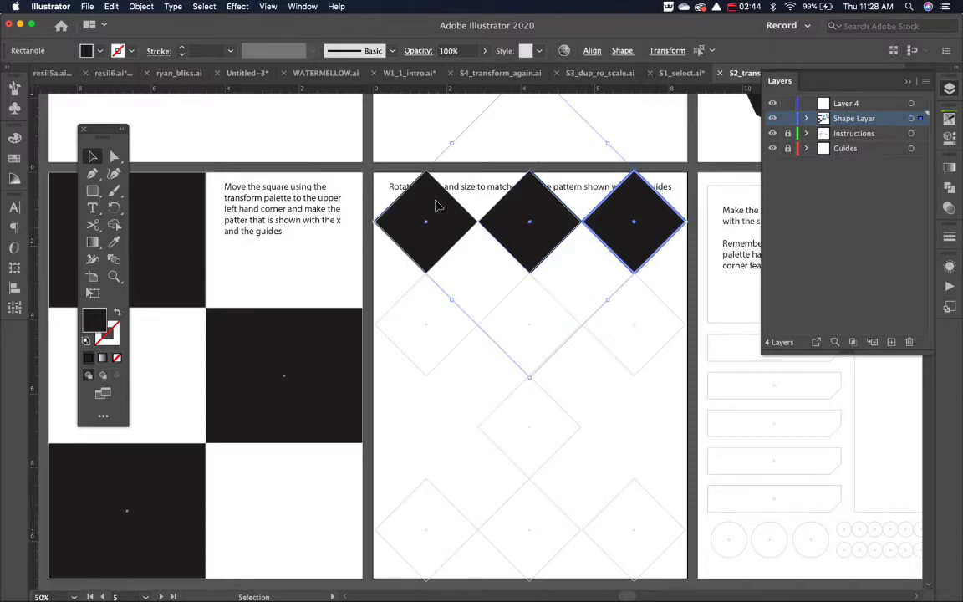
drag(435, 205, 441, 308)
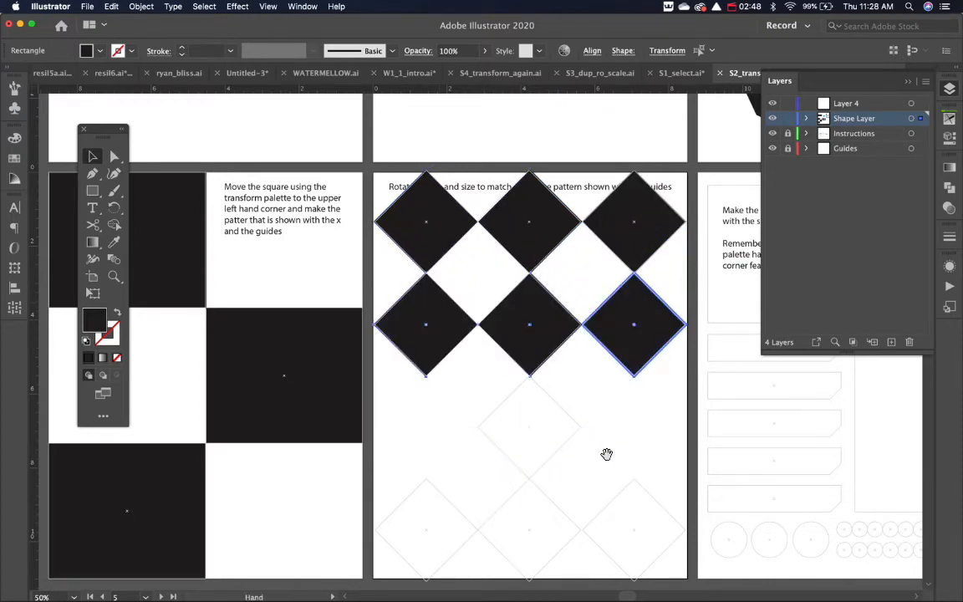
- Copy the row of three diamonds onto the bottom guides, and copy the second row's middle diamond onto the single guide between the rows
drag(606, 454, 573, 351)
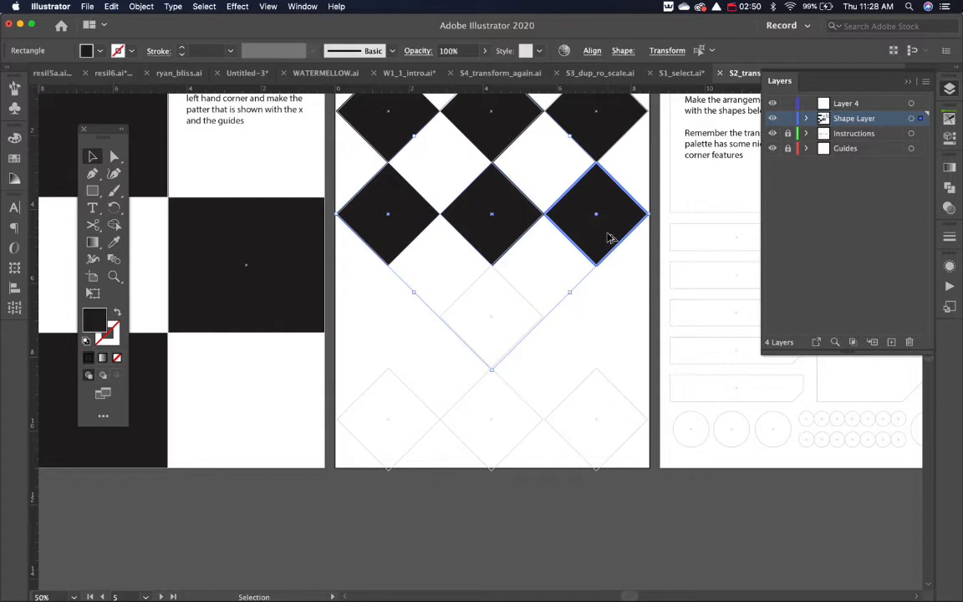
drag(610, 238, 611, 441)
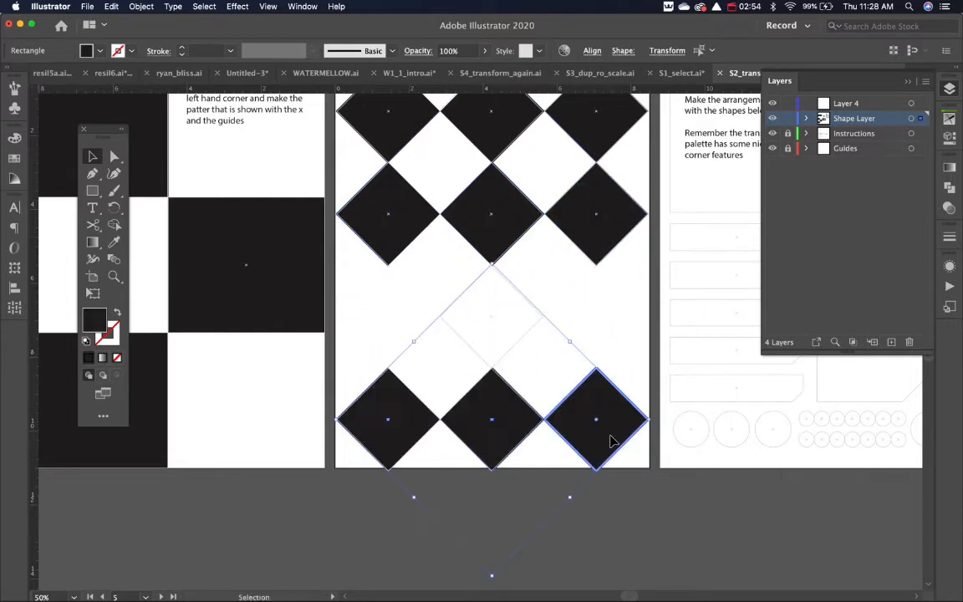
click(560, 524)
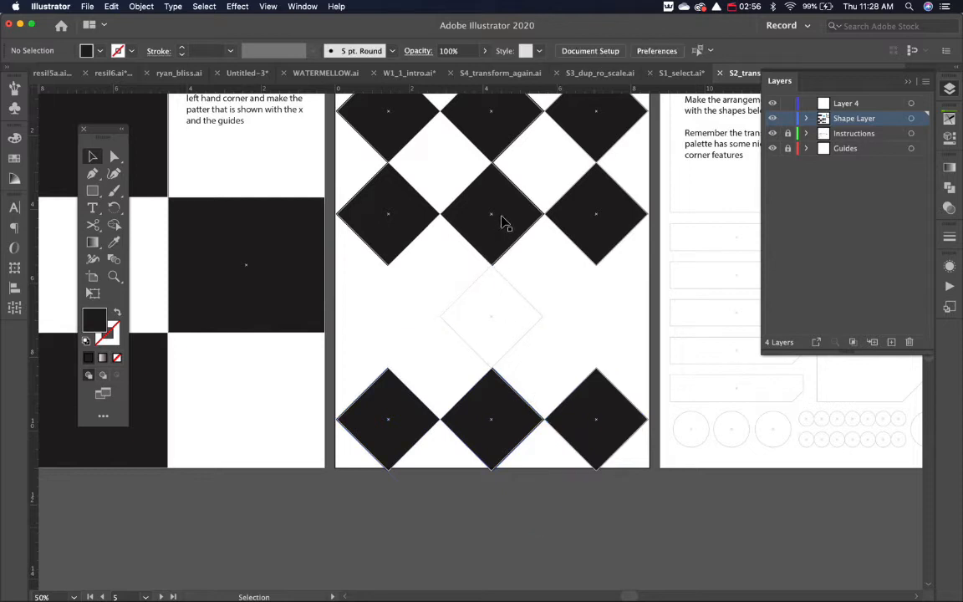
drag(501, 221, 512, 324)
click(553, 504)
- Draw a black rectangle about 3.61 in wide over the upper-left rectangle guide on the sixth artboard
drag(621, 456, 516, 489)
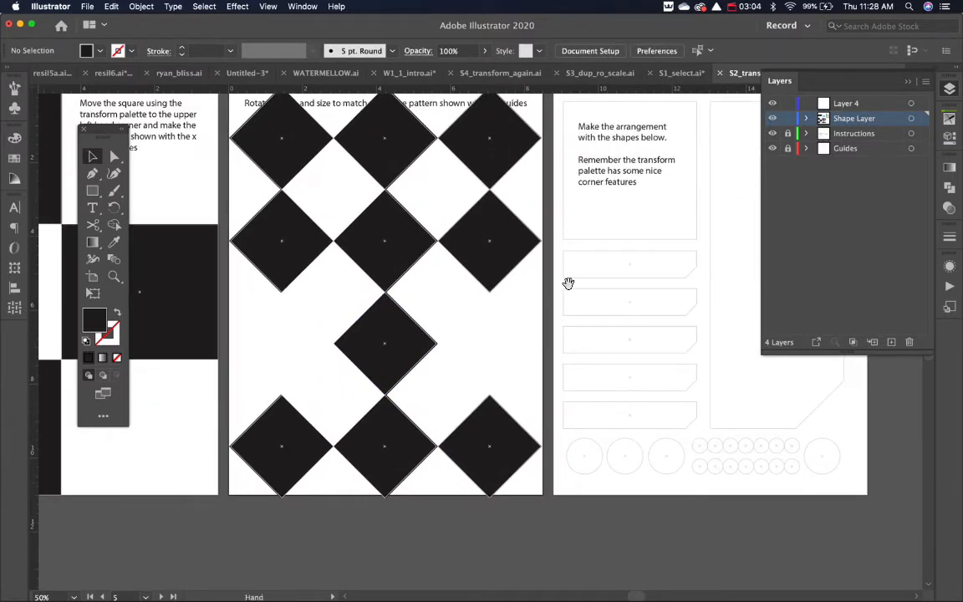
drag(568, 283, 366, 346)
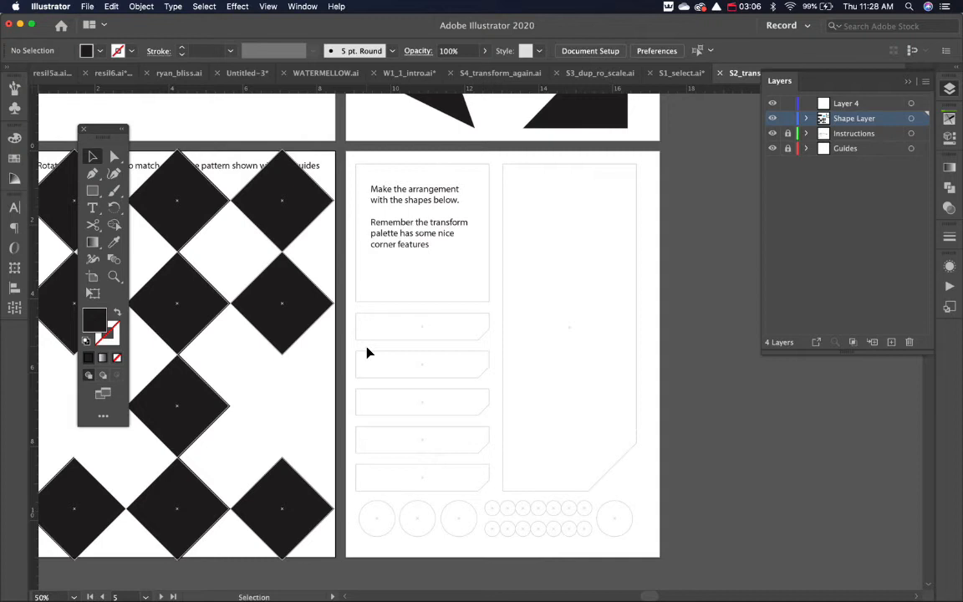
key(m)
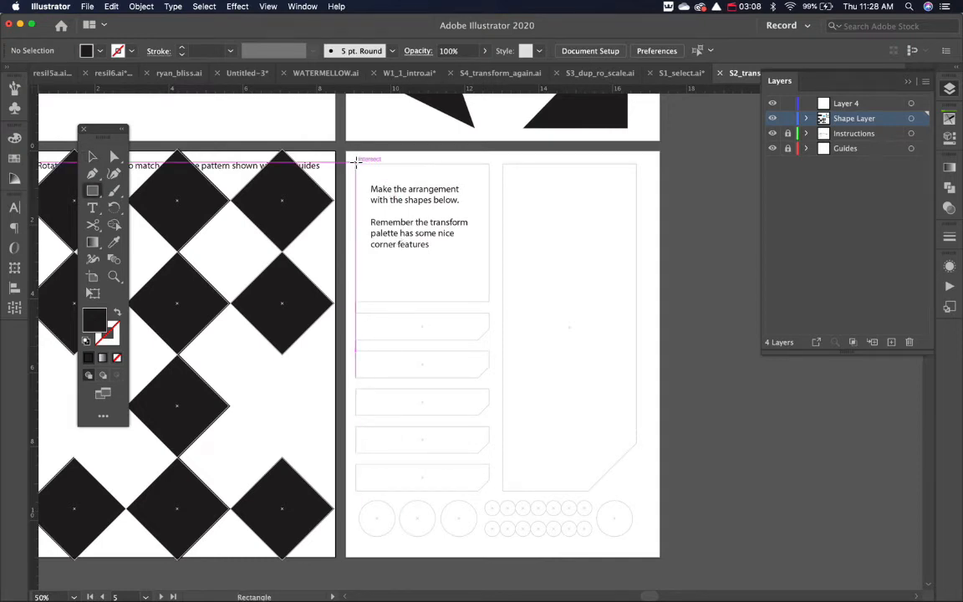
drag(357, 161, 491, 303)
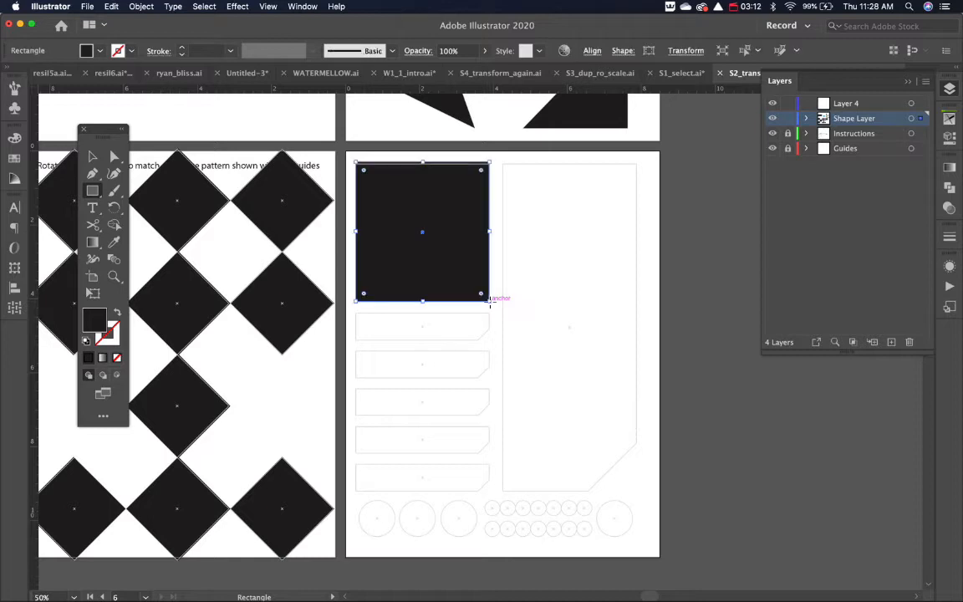
- Copy the black rectangle down onto the first bar guide and shorten the copy to about 0.73 in high
key(v)
drag(458, 206, 466, 358)
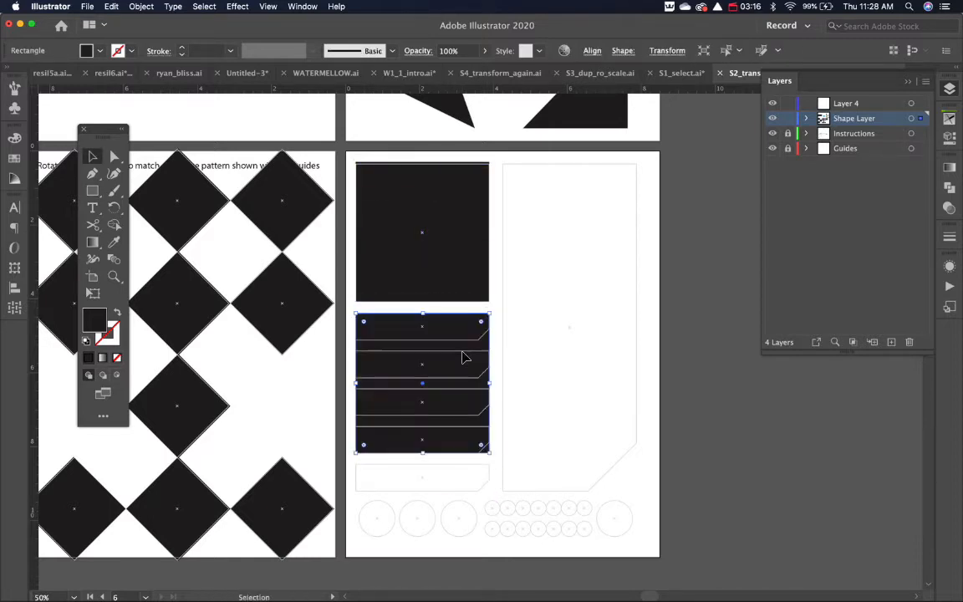
drag(422, 453, 430, 336)
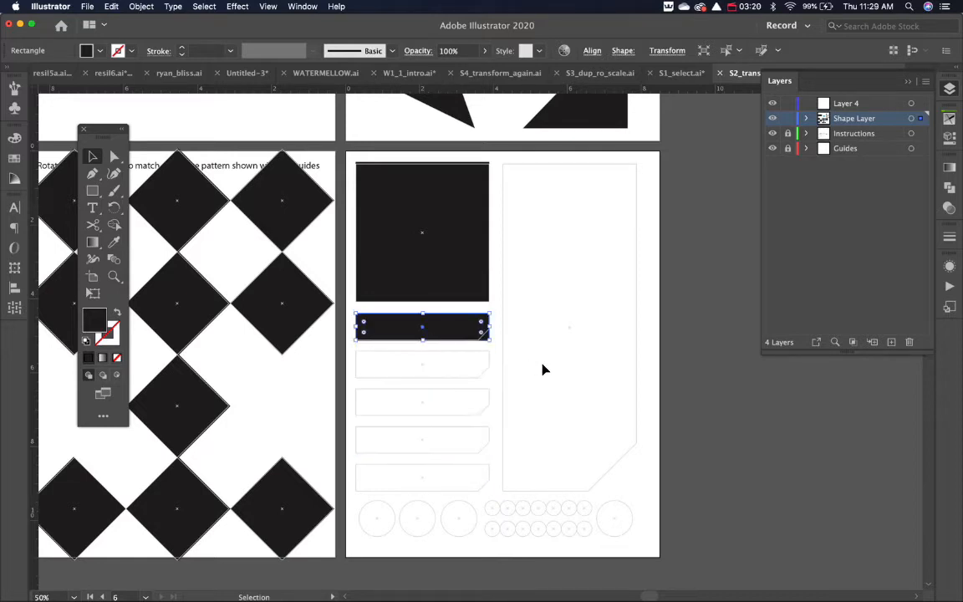
- Show the Transform properties of the black bar and unlink its corner radius values
key(super+equal)
key(super+equal)
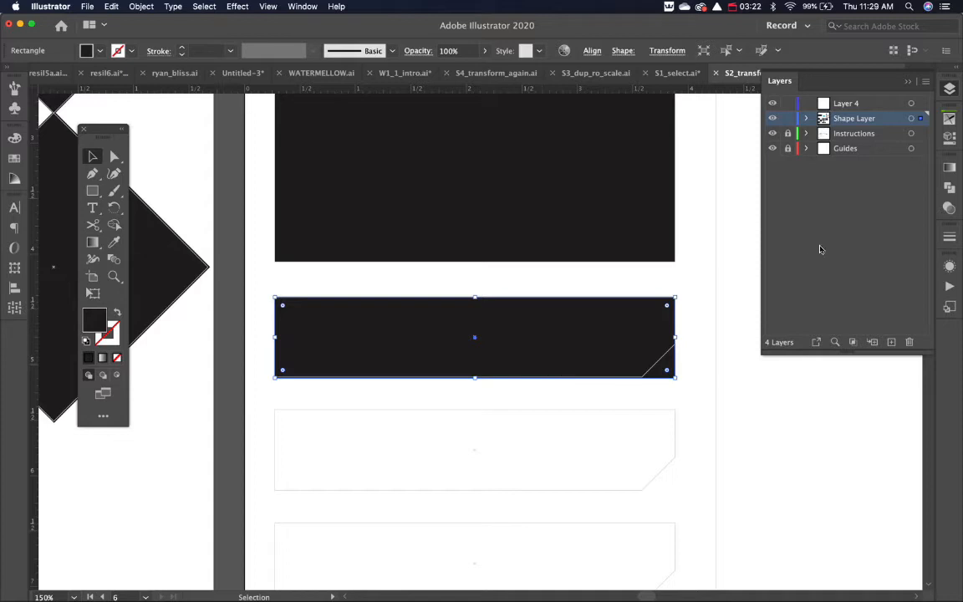
click(949, 309)
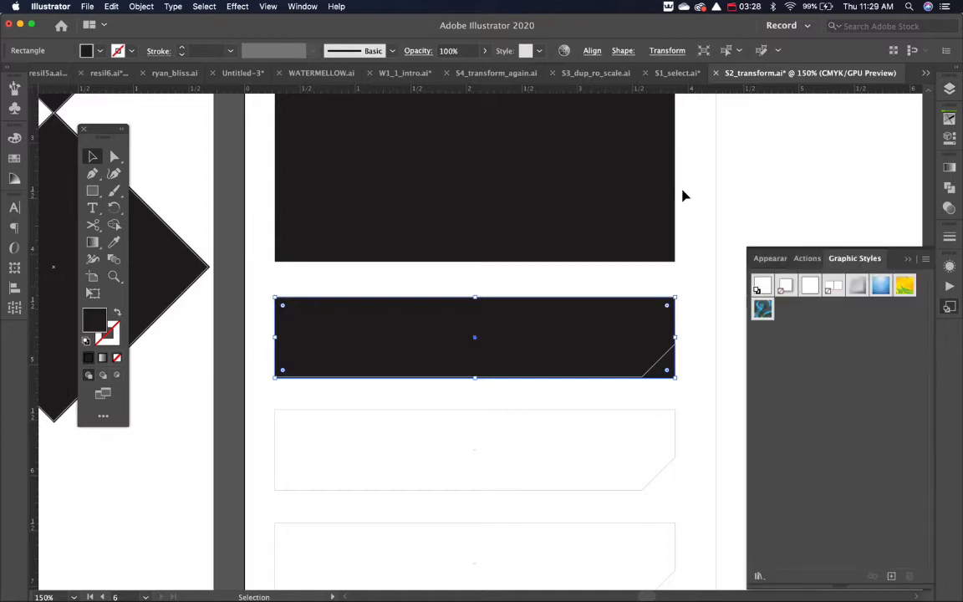
click(305, 6)
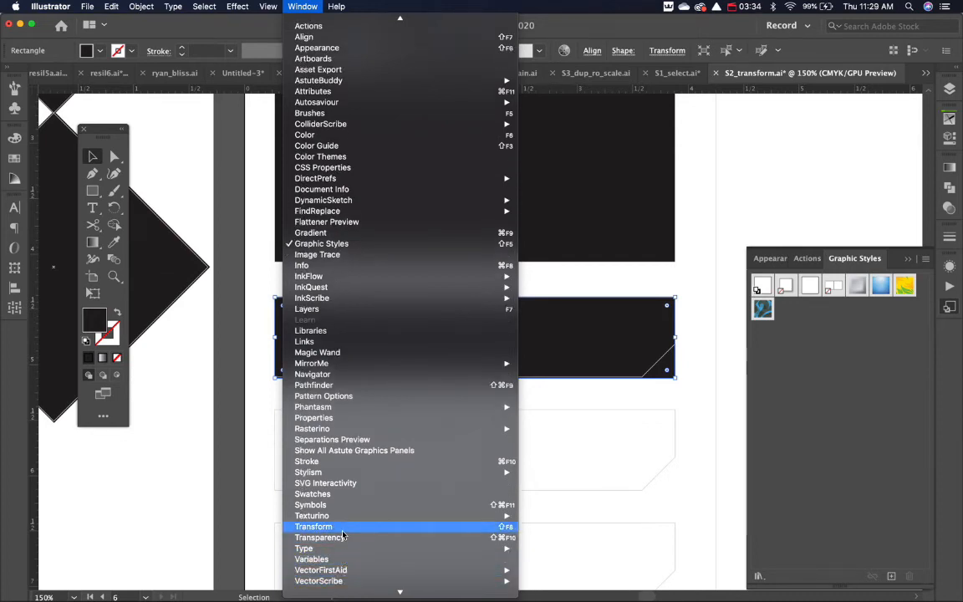
click(342, 530)
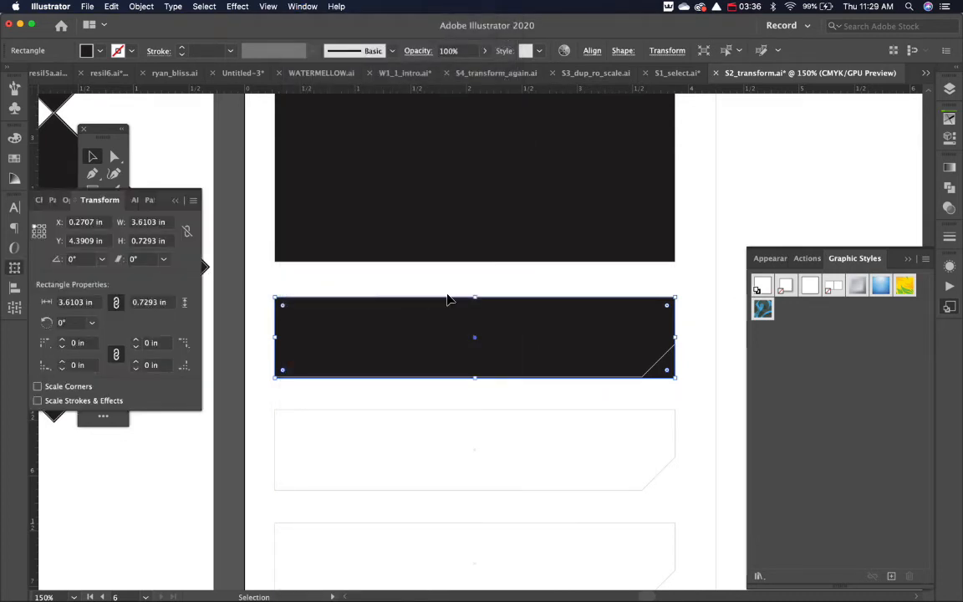
click(949, 308)
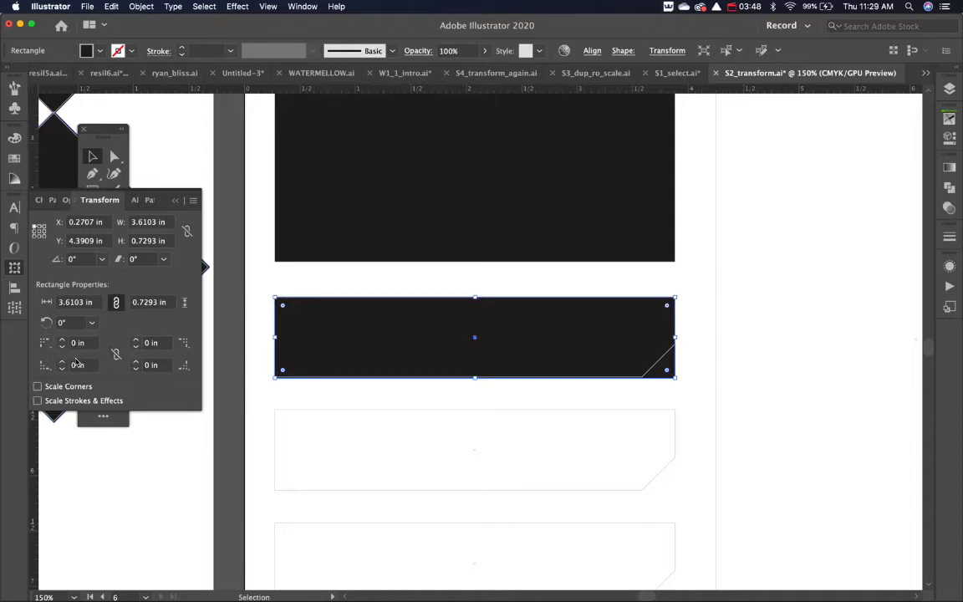
- Give the black bar's lower-right corner a chamfer with a 0.25 in radius
click(185, 370)
click(136, 362)
click(136, 363)
click(137, 363)
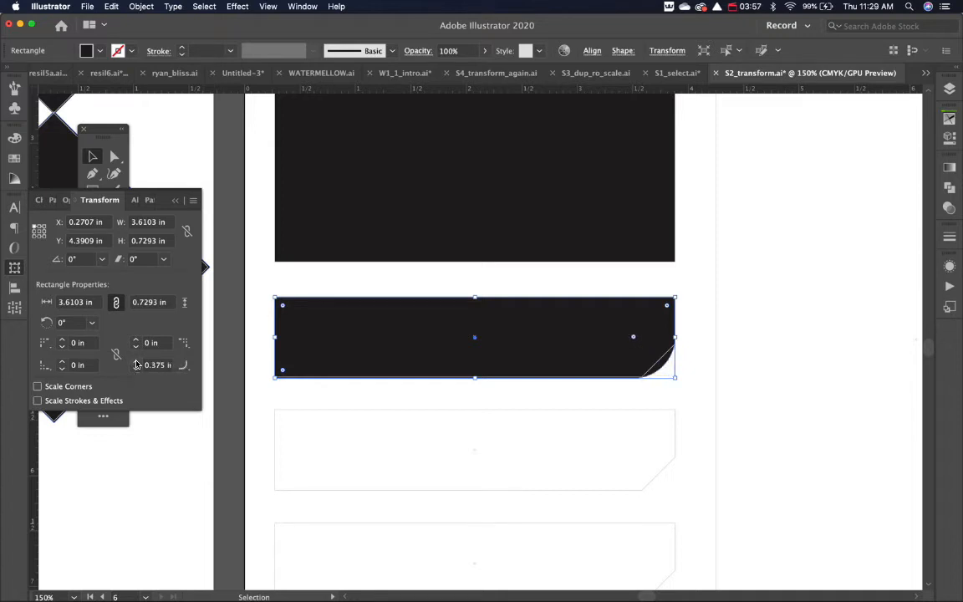
click(183, 365)
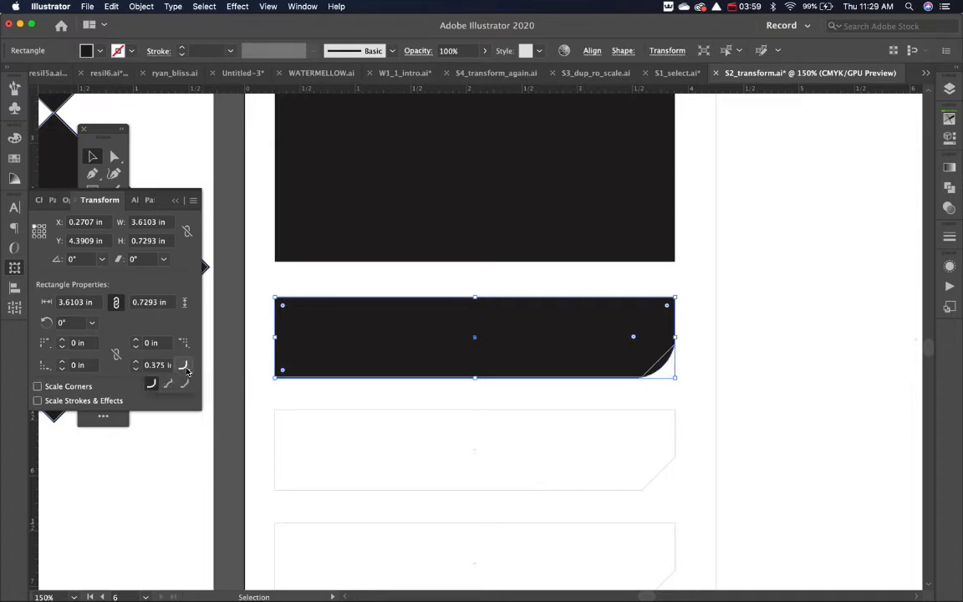
click(184, 385)
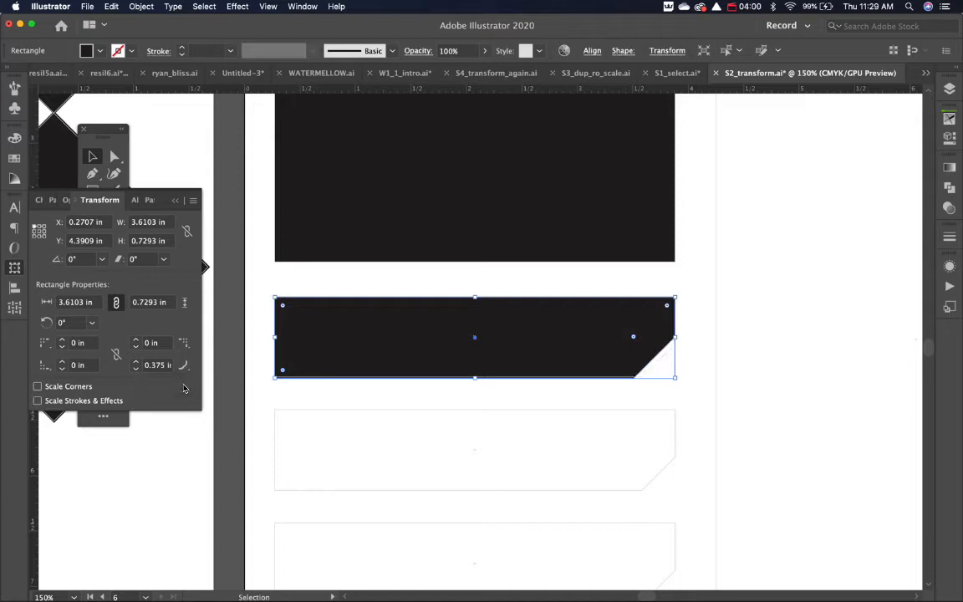
click(135, 369)
click(92, 158)
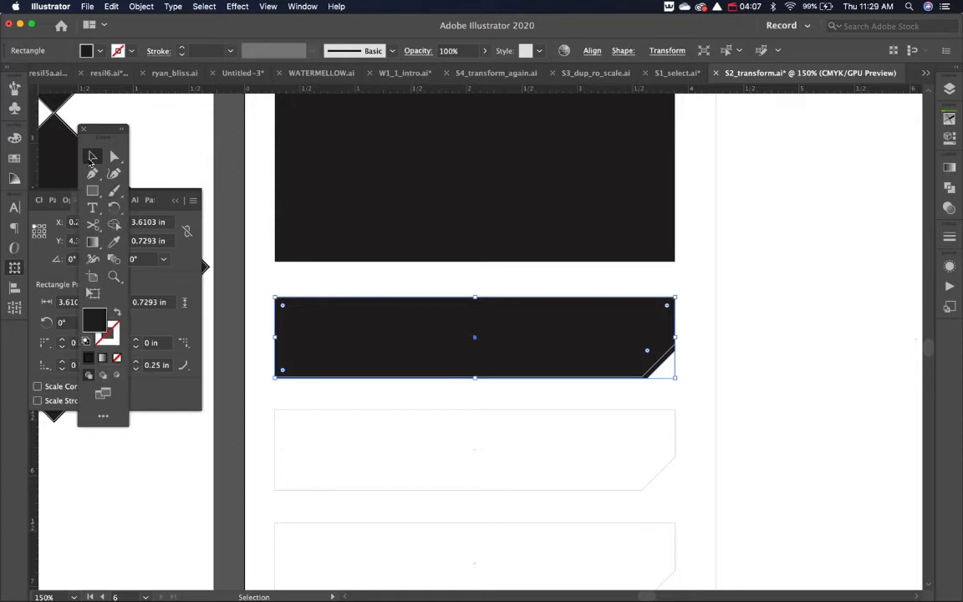
click(686, 329)
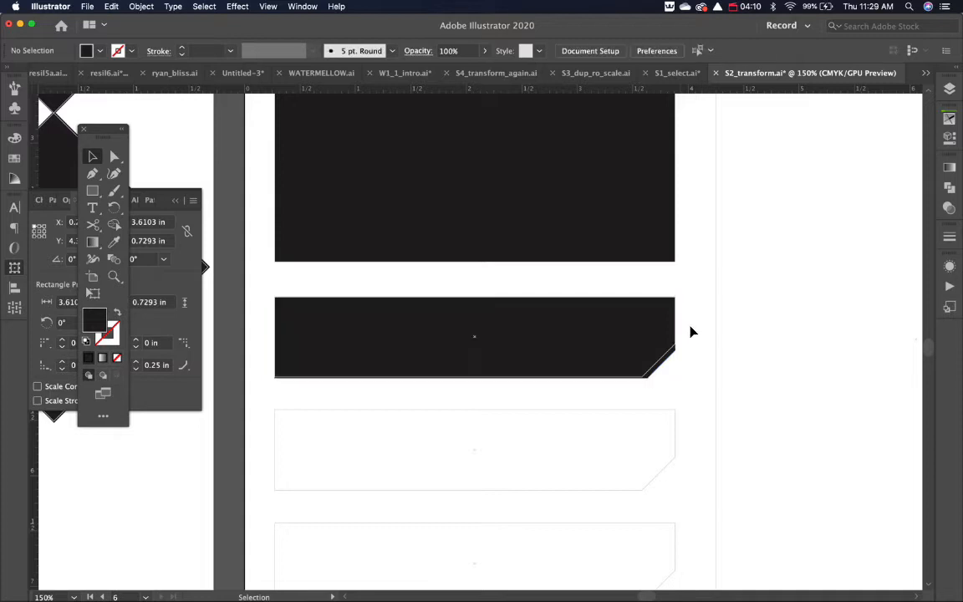
- Round the black bar's upper-left corner with a radius of about 0.729 in
click(599, 336)
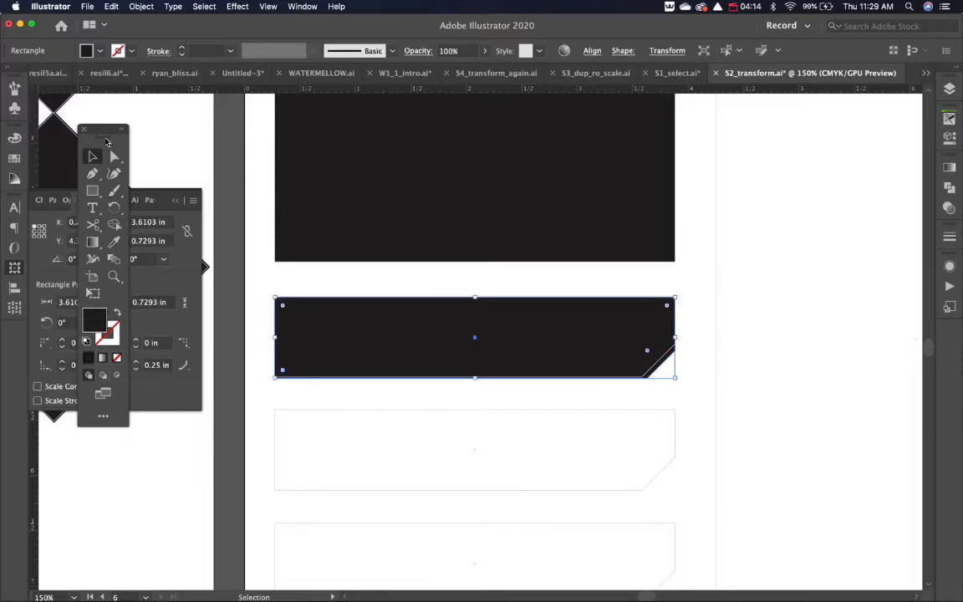
drag(103, 132, 775, 203)
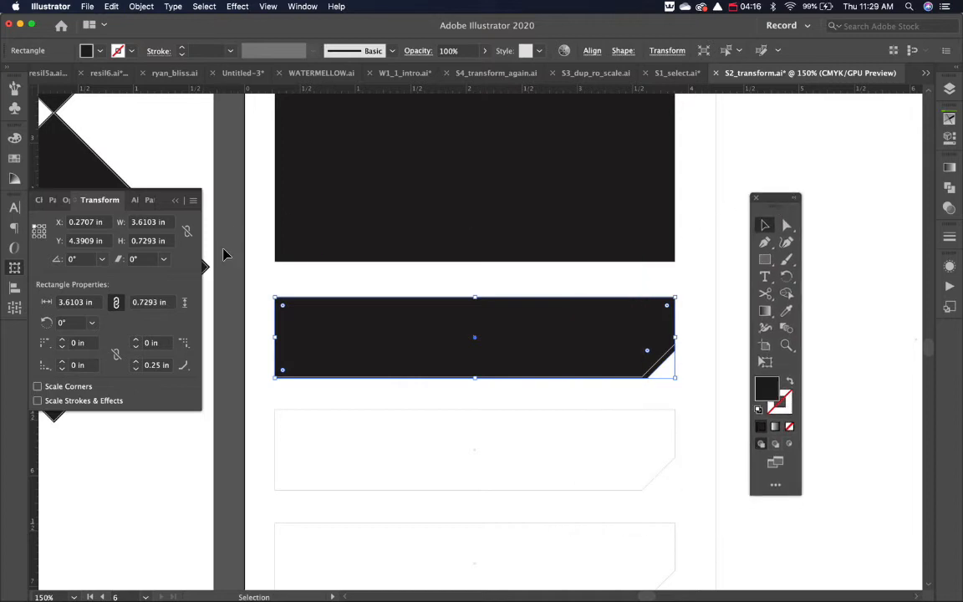
click(63, 340)
click(62, 340)
click(63, 341)
click(62, 341)
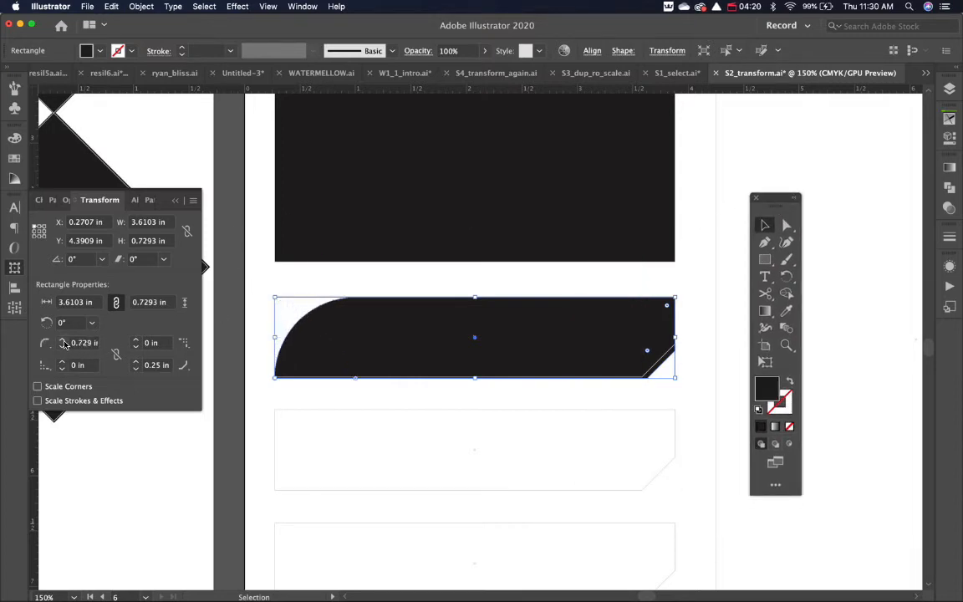
click(249, 318)
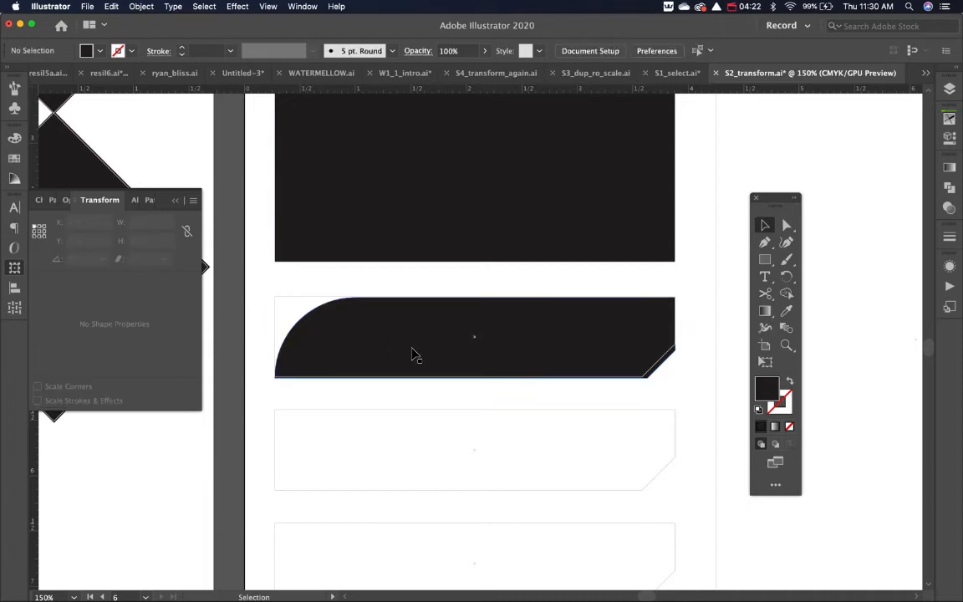
- Copy the reshaped bar onto the second bar guide and repeat the duplication three times to fill the remaining bar guides
drag(479, 350, 477, 462)
key(space)
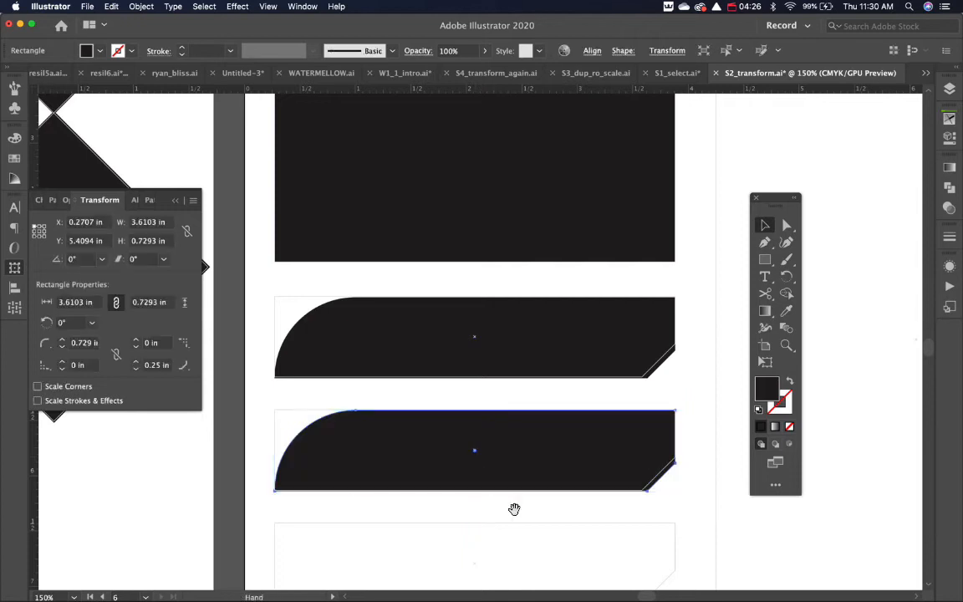
drag(512, 509, 519, 276)
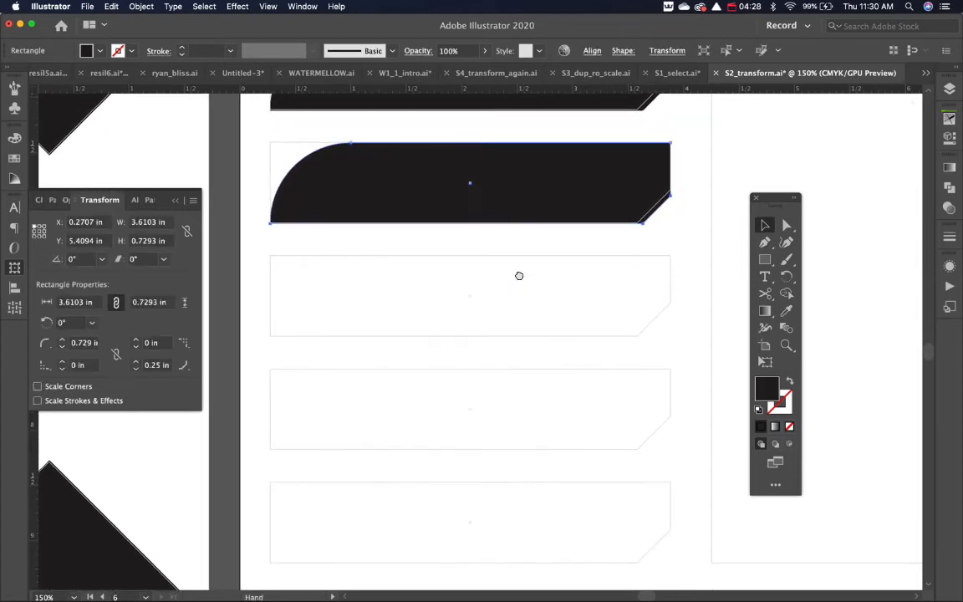
key(super+minus)
key(space)
drag(548, 378, 543, 271)
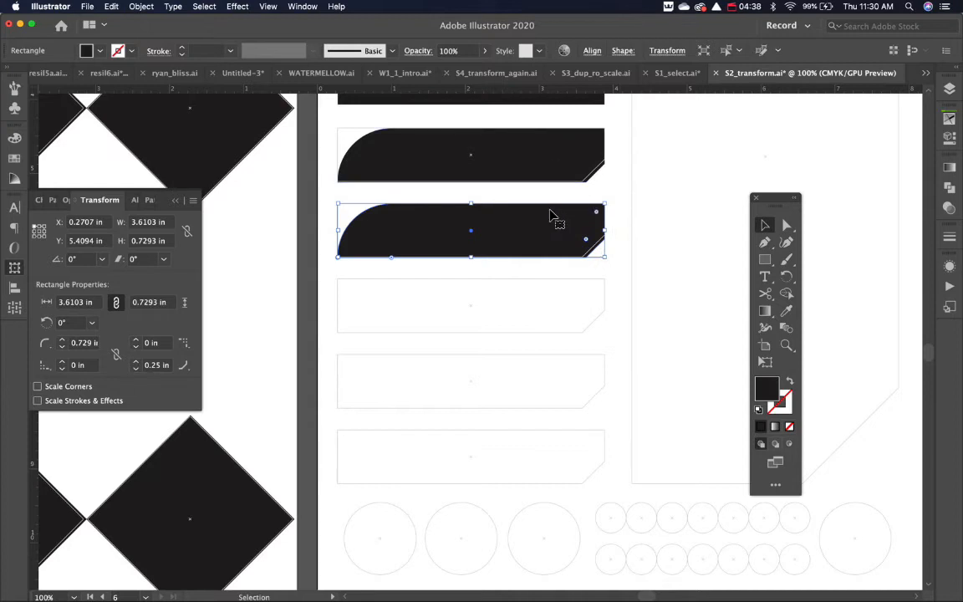
key(a)
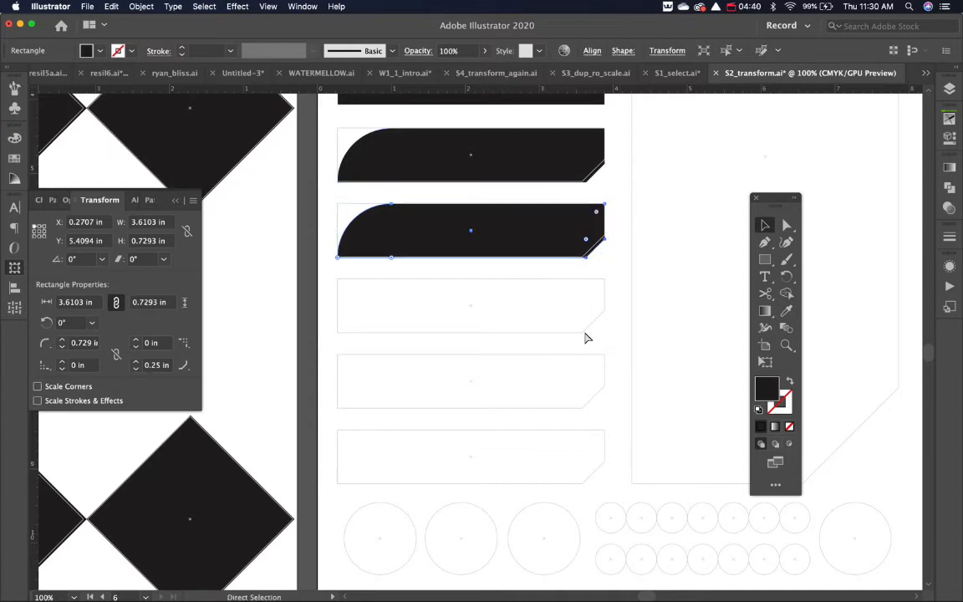
key(super+d)
key(super+d)
key(super+d)
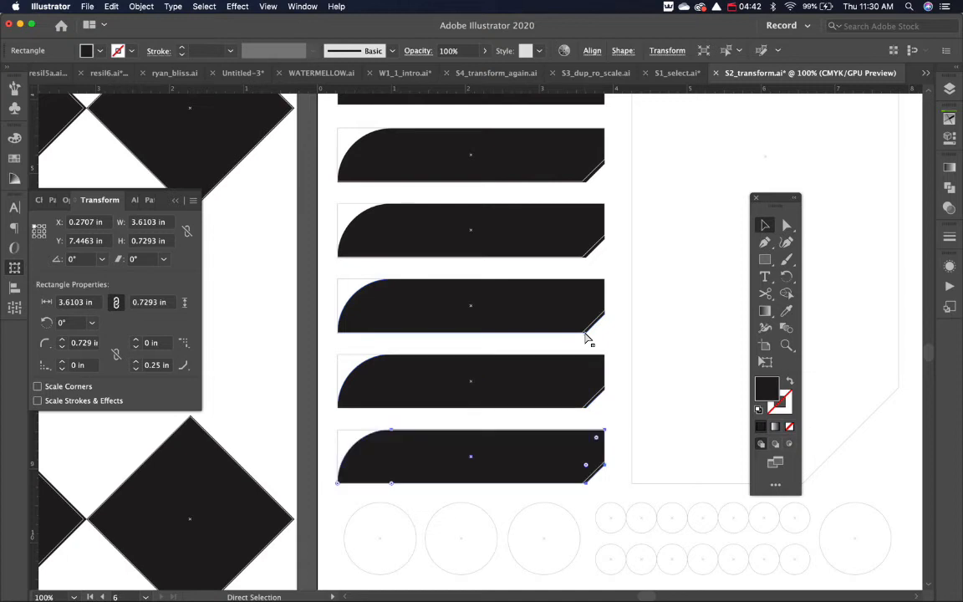
key(v)
click(656, 320)
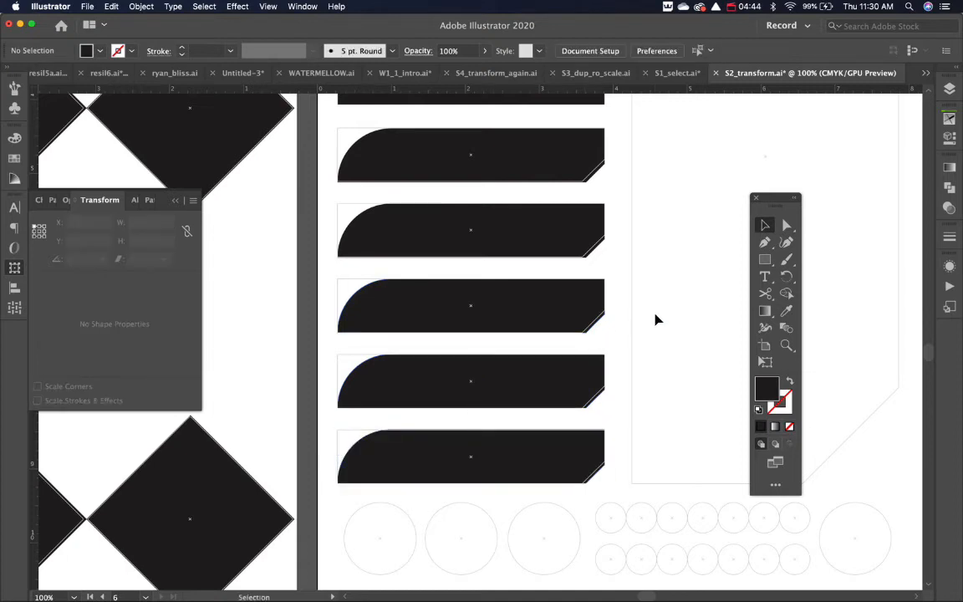
- Draw a black circle about 0.975 in across on the first circle guide and copy it onto the next two large circle guides
drag(604, 464, 580, 358)
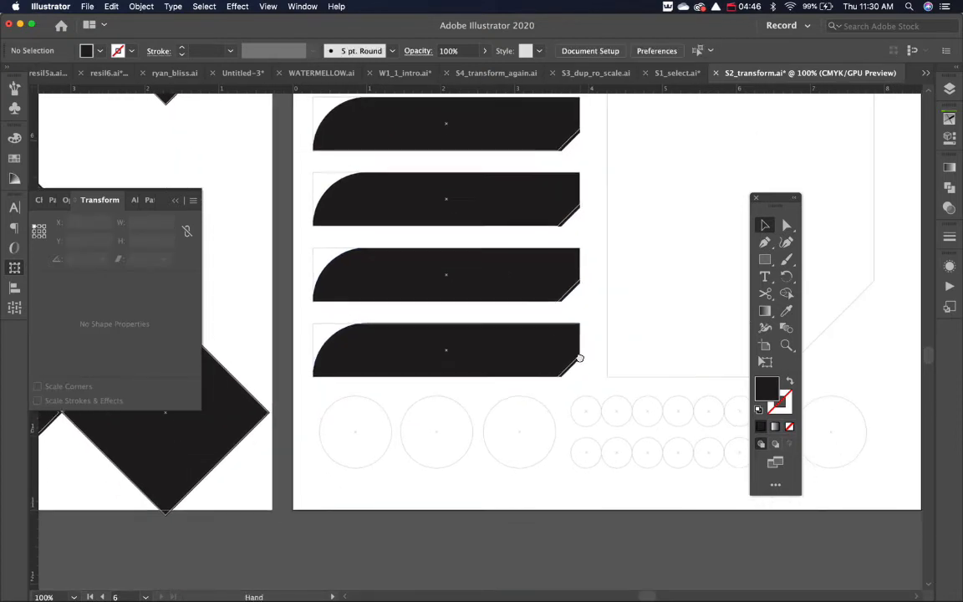
click(765, 261)
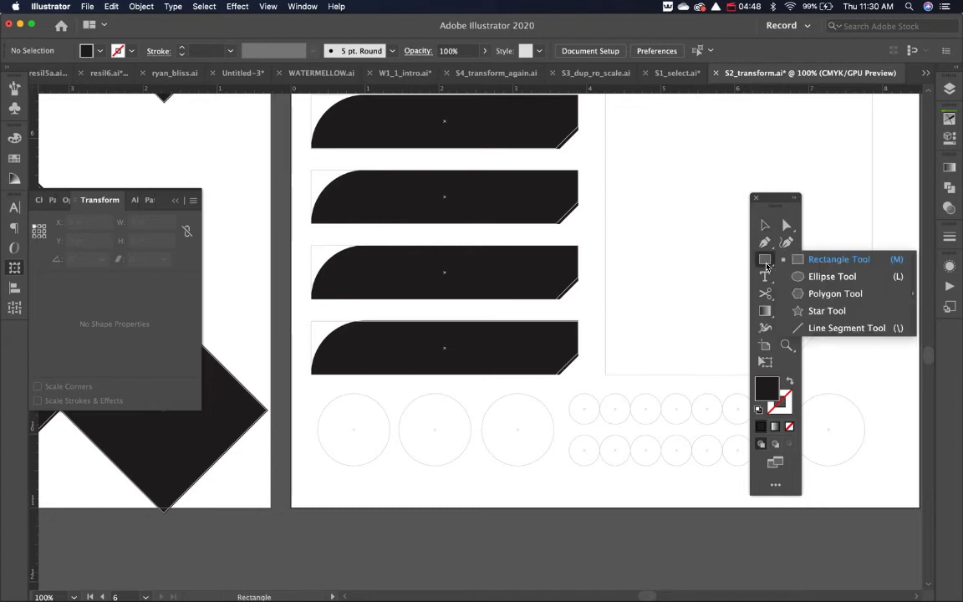
click(832, 276)
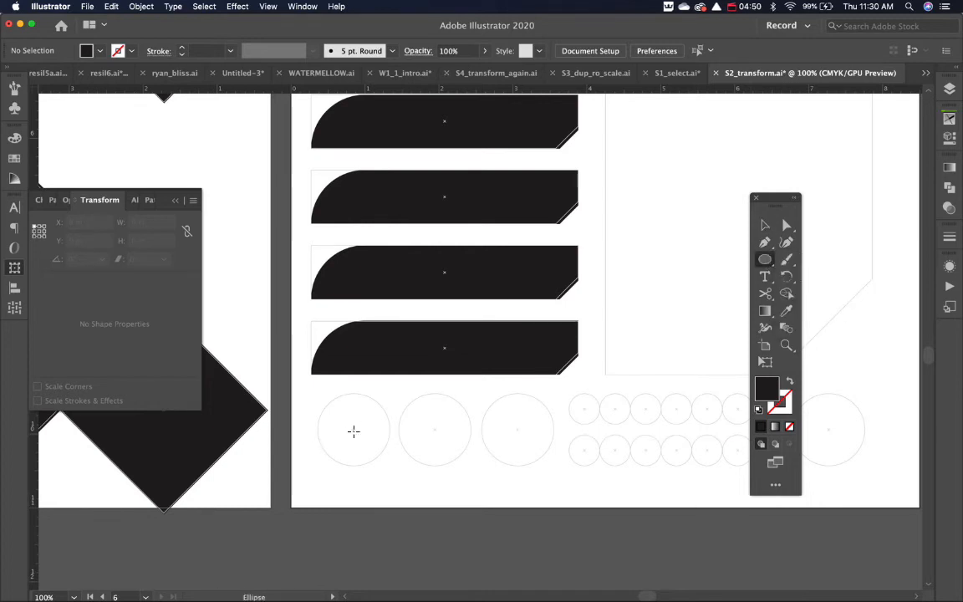
drag(353, 429, 390, 403)
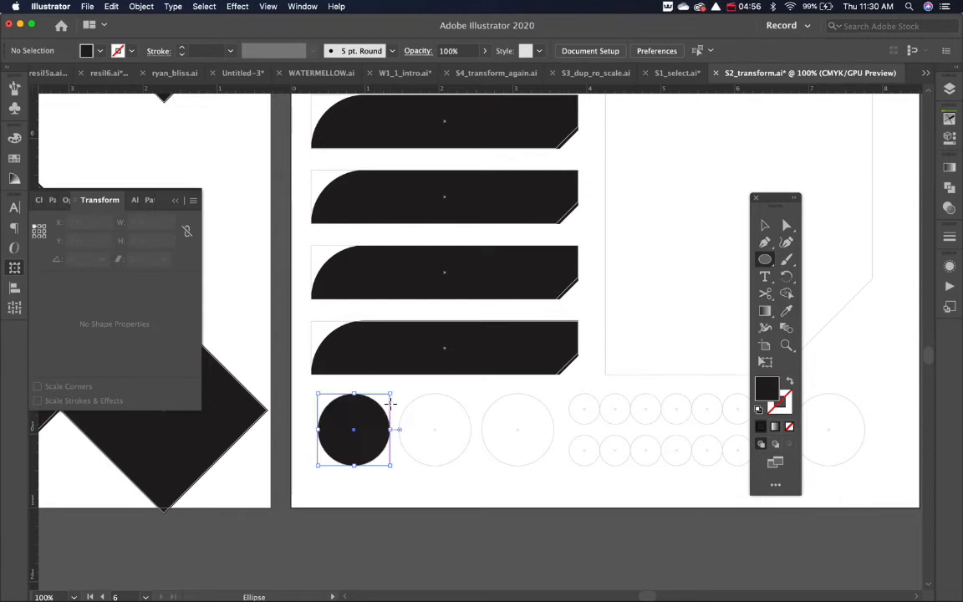
key(v)
click(399, 537)
drag(367, 441, 448, 436)
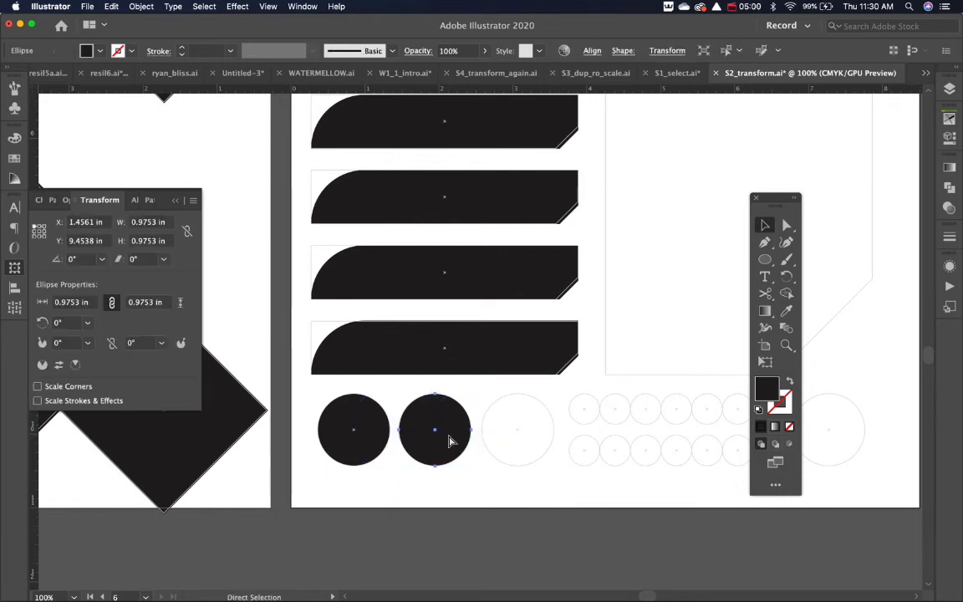
key(ctrl+d)
- Copy the third large circle and scale the copy to about 0.4 in across to fit the small circle guides
drag(538, 509, 359, 520)
drag(374, 406, 430, 362)
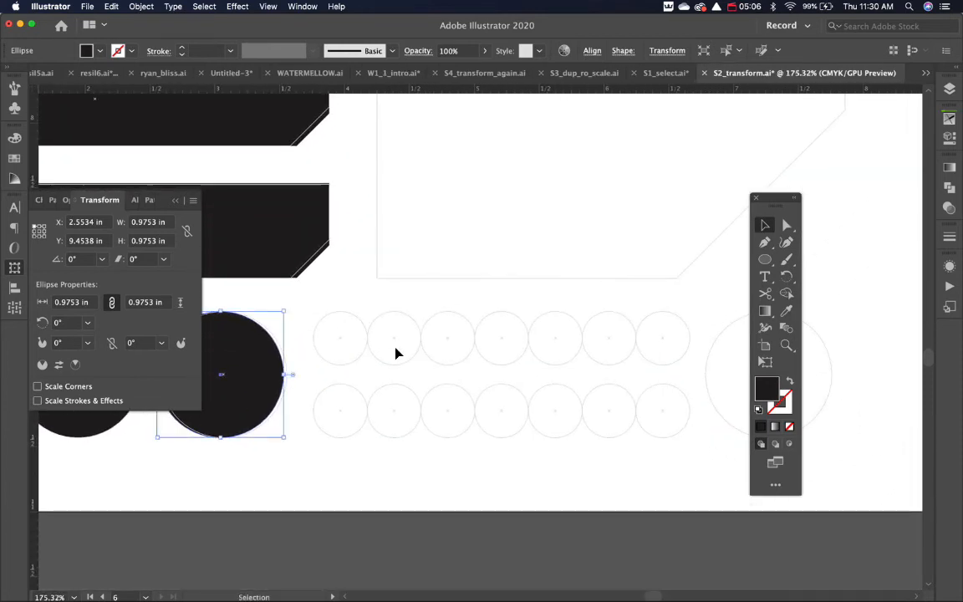
drag(266, 388, 407, 384)
drag(432, 428, 398, 346)
- Fill the rest of the upper row of small guides by repeating the small circle's duplication five times
key(super+d)
key(super+d)
key(super+d)
key(super+d)
key(super+d)
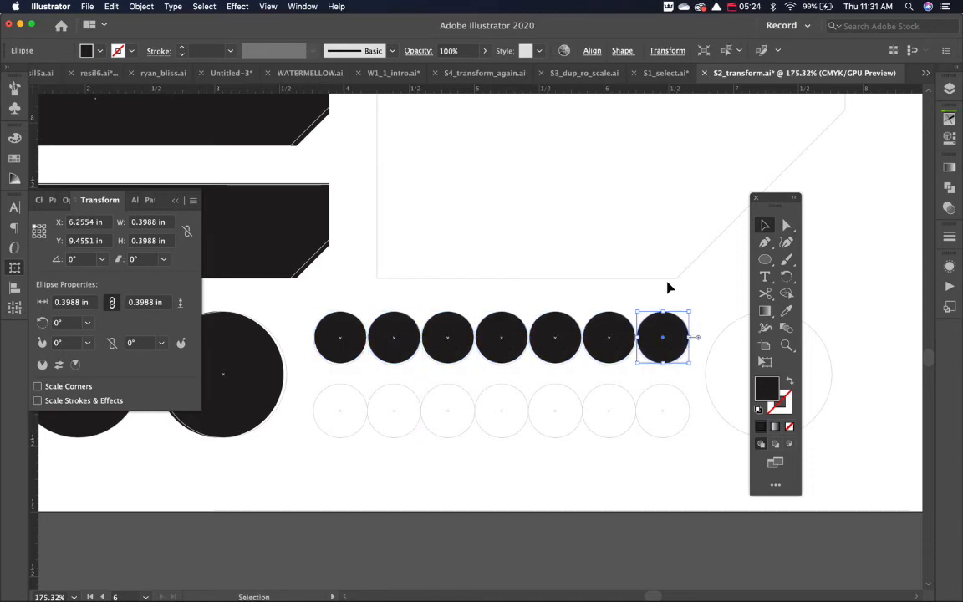
- Copy the row of seven small circles onto the lower row of guides and a large circle onto the last large guide
drag(709, 304, 321, 347)
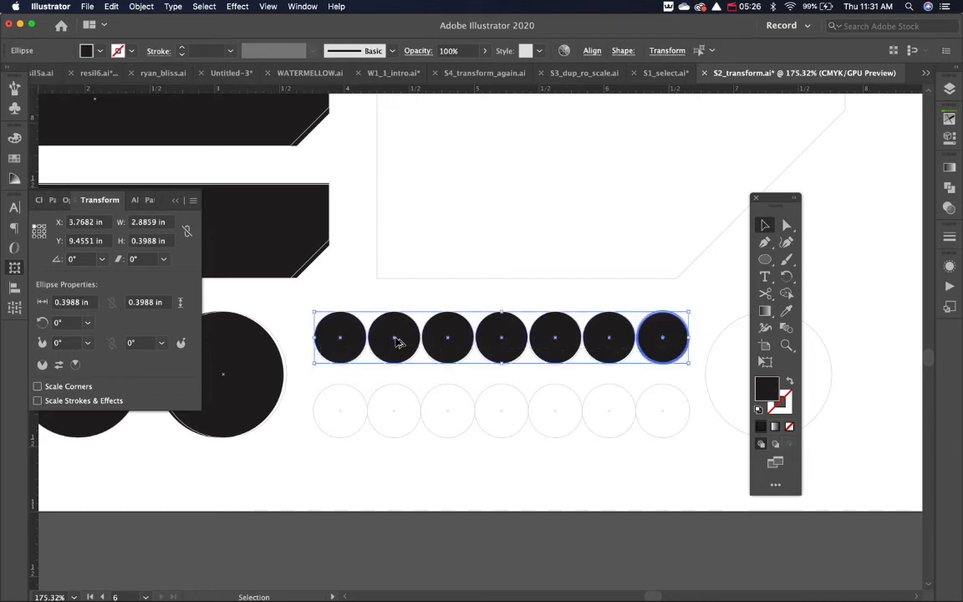
drag(398, 342, 400, 420)
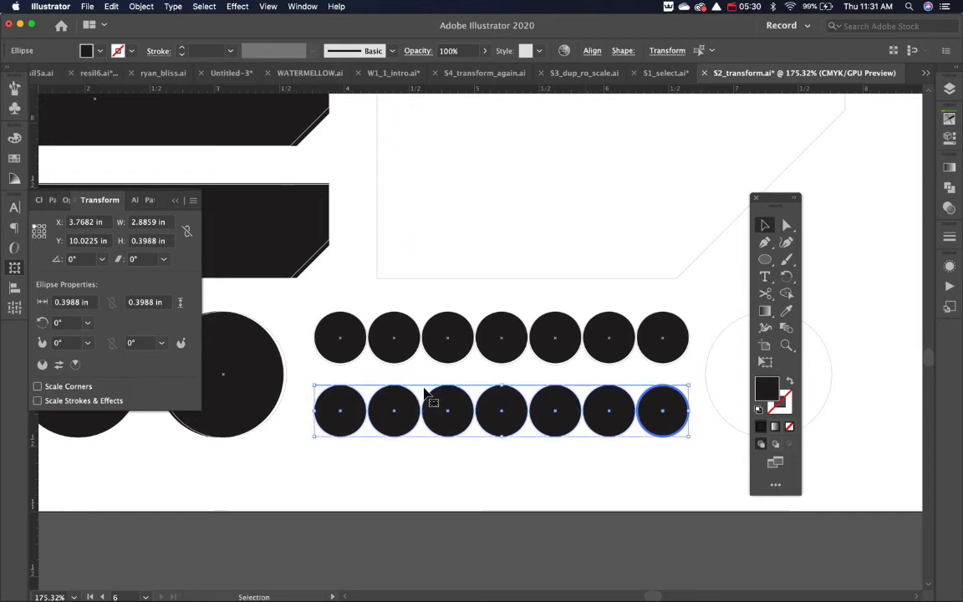
click(14, 268)
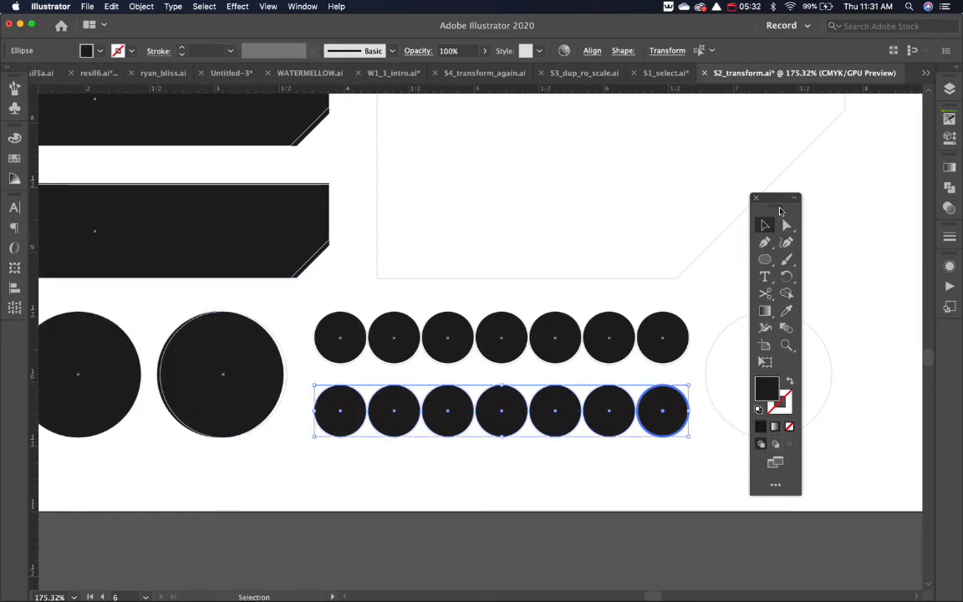
drag(780, 208, 889, 238)
scroll(626, 323, right, 3)
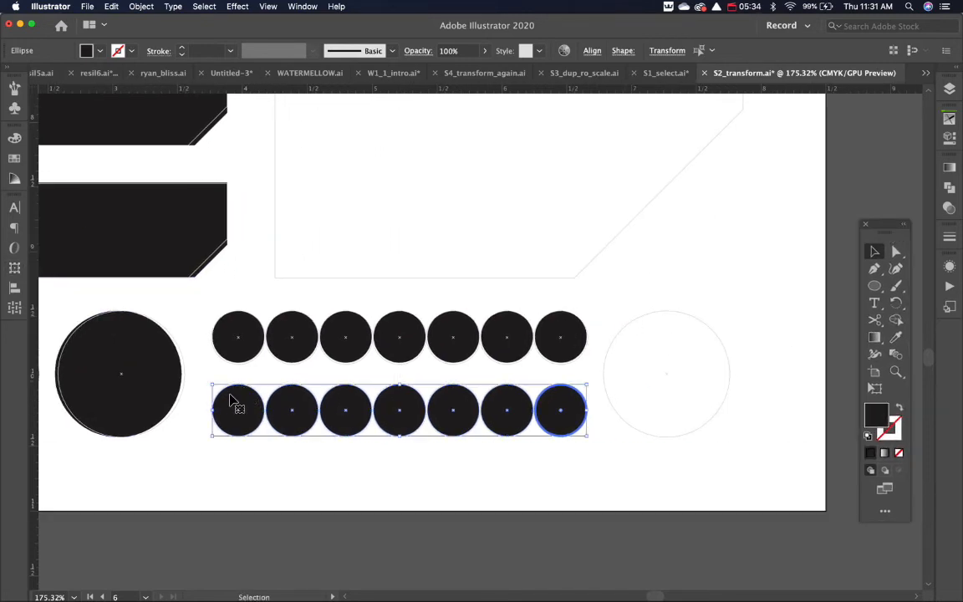
drag(176, 401, 686, 422)
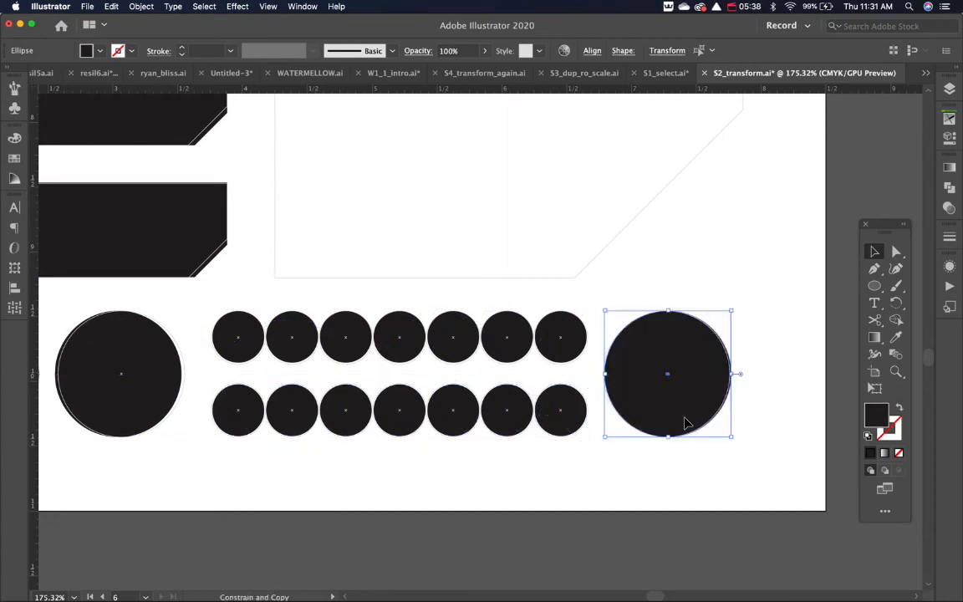
- Copy the black square onto the tall guide and stretch it to about 8.87 in high to cover the guide
key(super+minus)
key(super+minus)
key(super+minus)
key(space)
drag(620, 380, 596, 523)
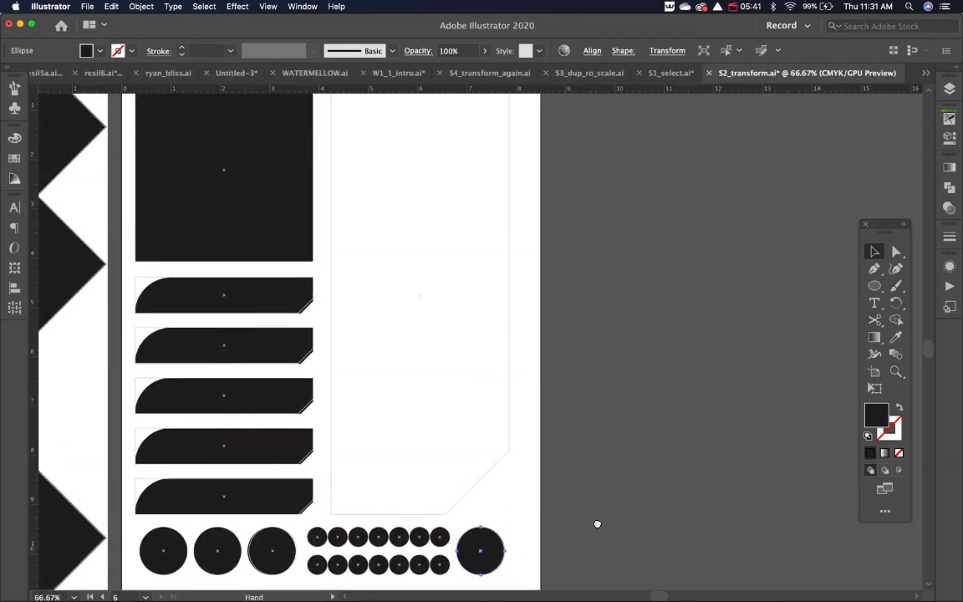
drag(599, 362, 597, 413)
drag(245, 246, 442, 506)
scroll(449, 266, down, 3)
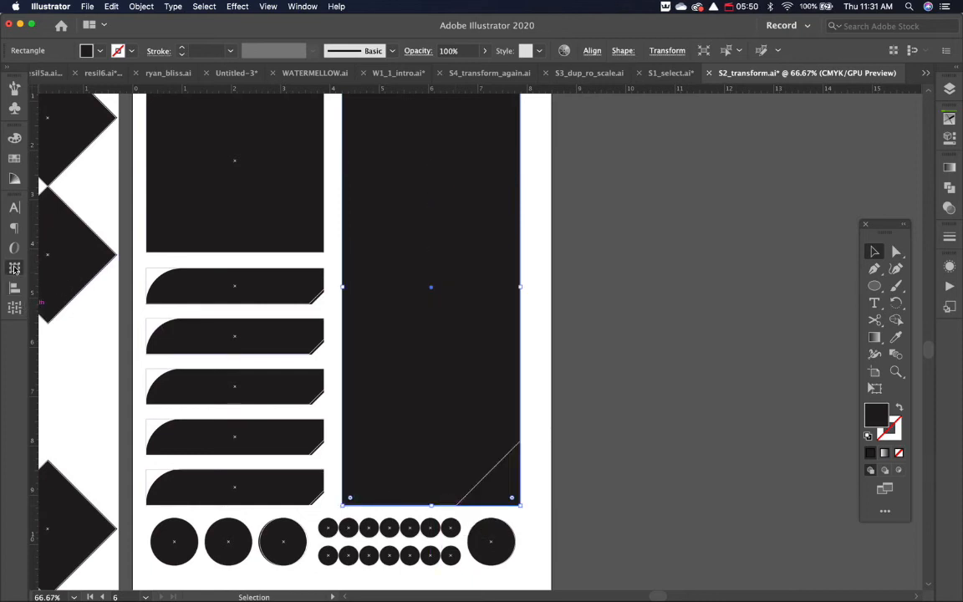
- Round only the tall rectangle's lower-right corner with a radius of 0.875 in
click(14, 268)
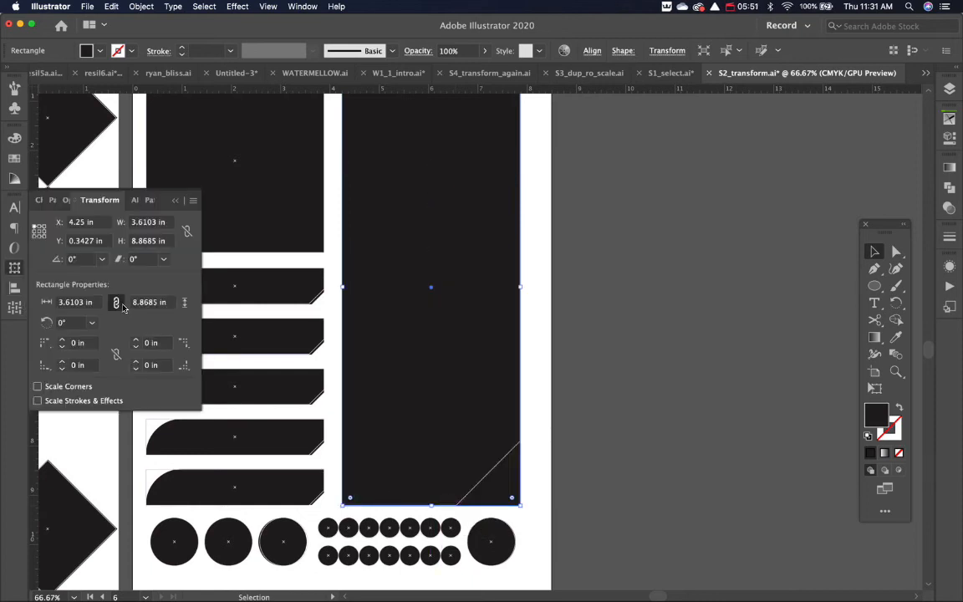
click(135, 363)
click(136, 363)
click(136, 363)
click(135, 363)
click(136, 363)
click(135, 363)
click(135, 363)
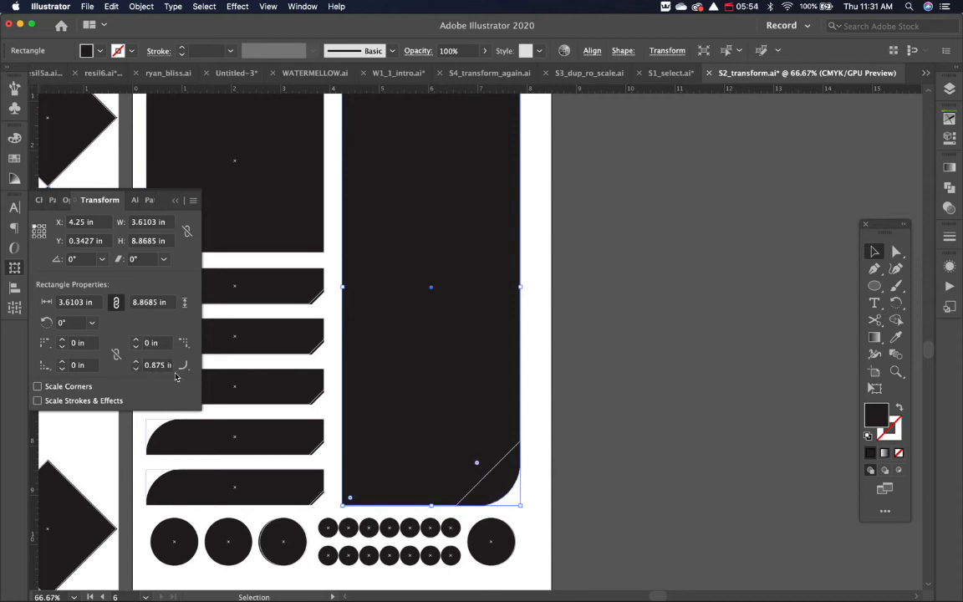
- Change the tall rectangle's lower-right corner to a chamfer and increase its radius to 1.25 in
click(182, 365)
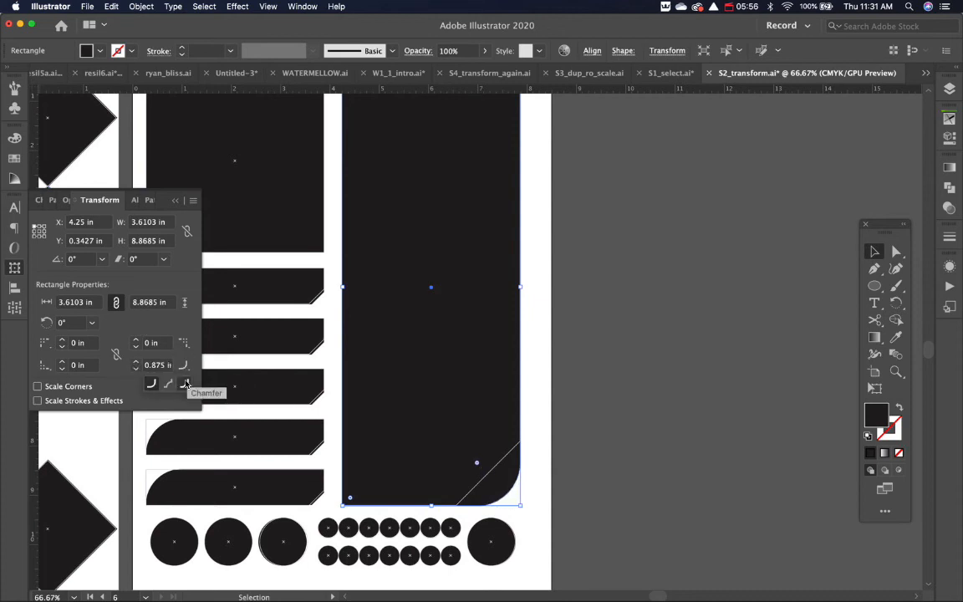
click(185, 384)
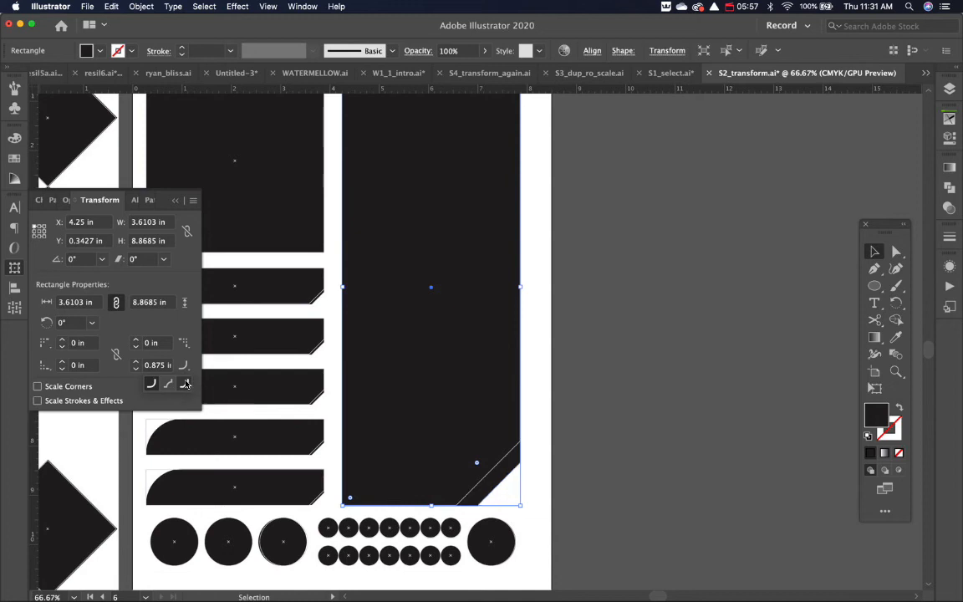
click(135, 363)
click(135, 364)
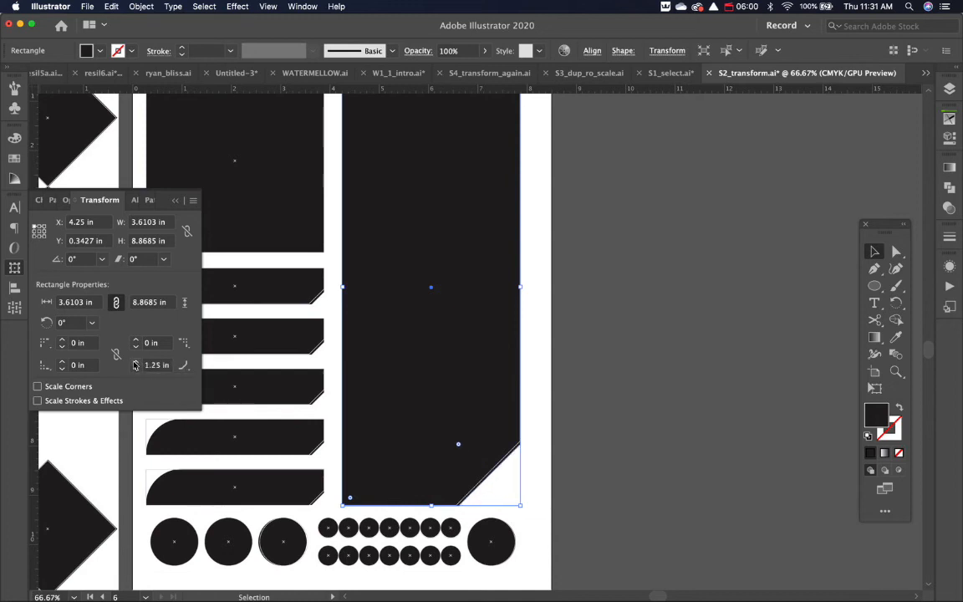
click(134, 363)
click(602, 449)
key(super+minus)
key(super+minus)
key(super+minus)
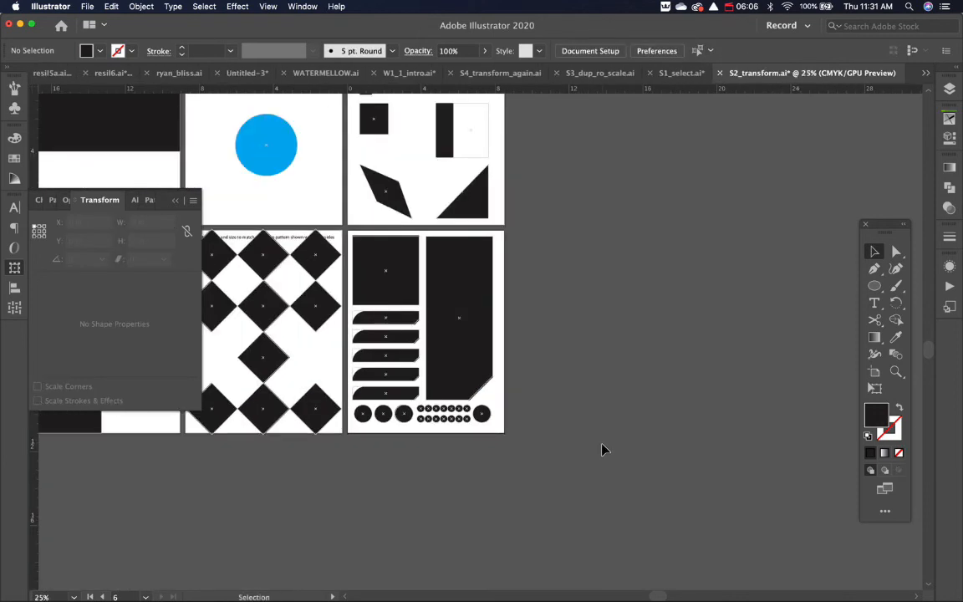
- Reset the tall rectangle's lower-right corner radius to 0 in
click(475, 358)
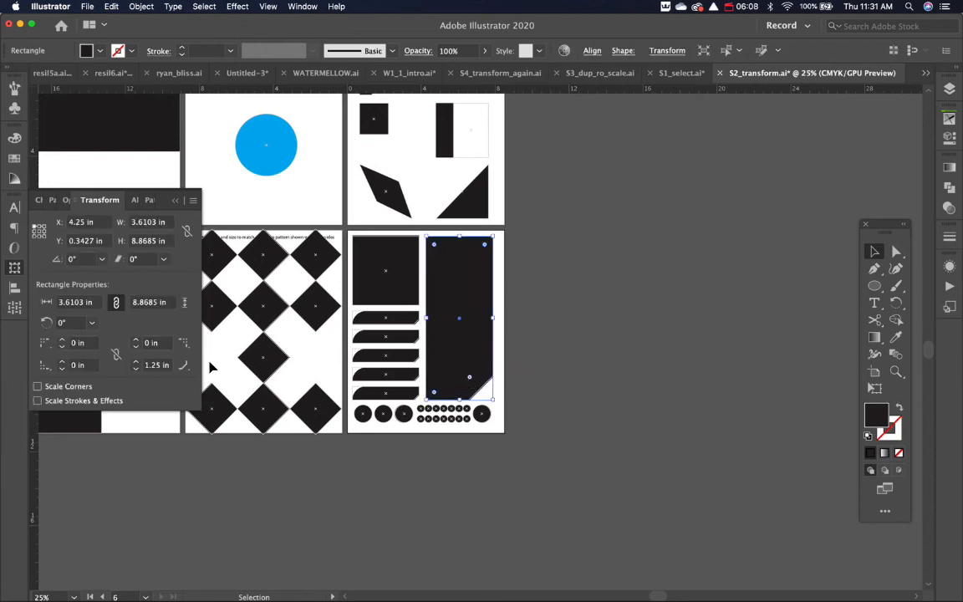
double_click(154, 366)
text(0)
key(Return)
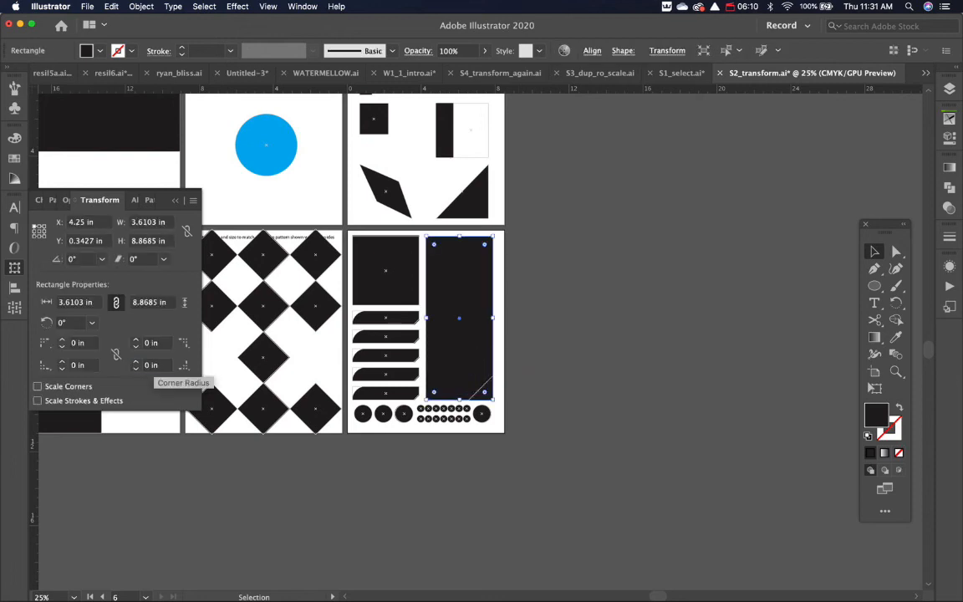
- Try moving the tall rectangle's lower-right anchor up to the angled guide's upper end, undo the move and reselect that anchor
key(super+space)
drag(499, 387, 623, 523)
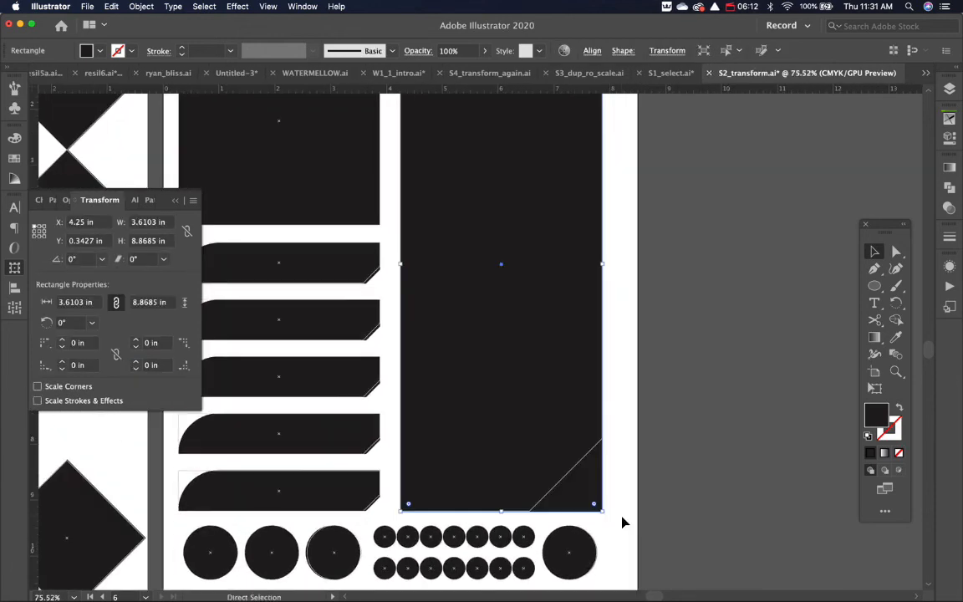
key(a)
click(602, 512)
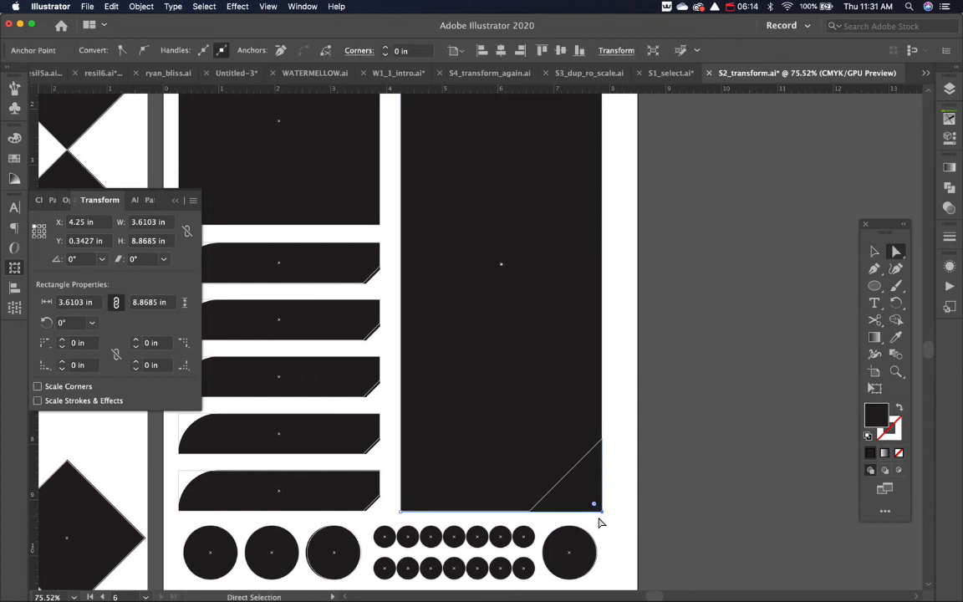
drag(601, 511, 602, 442)
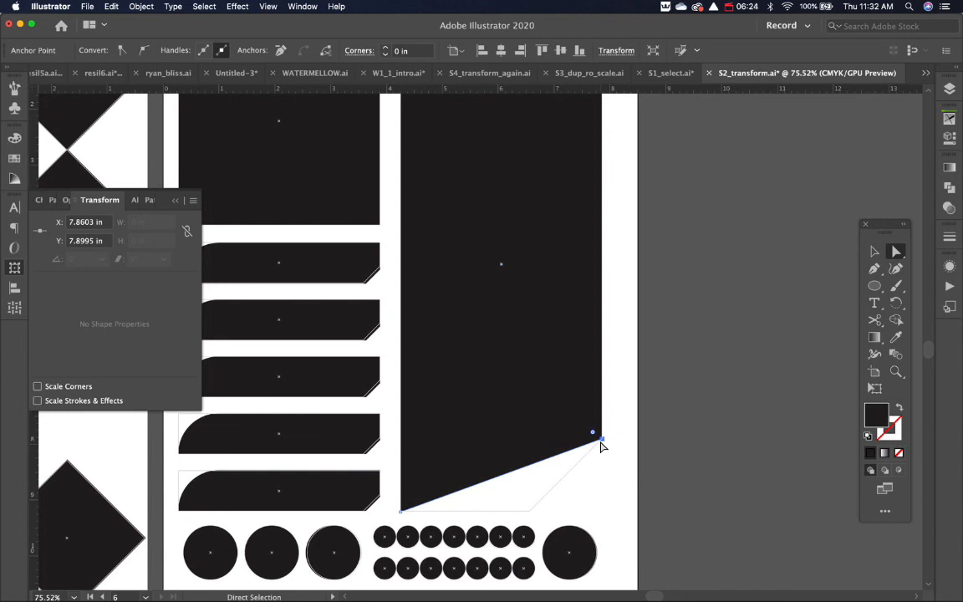
key(super+z)
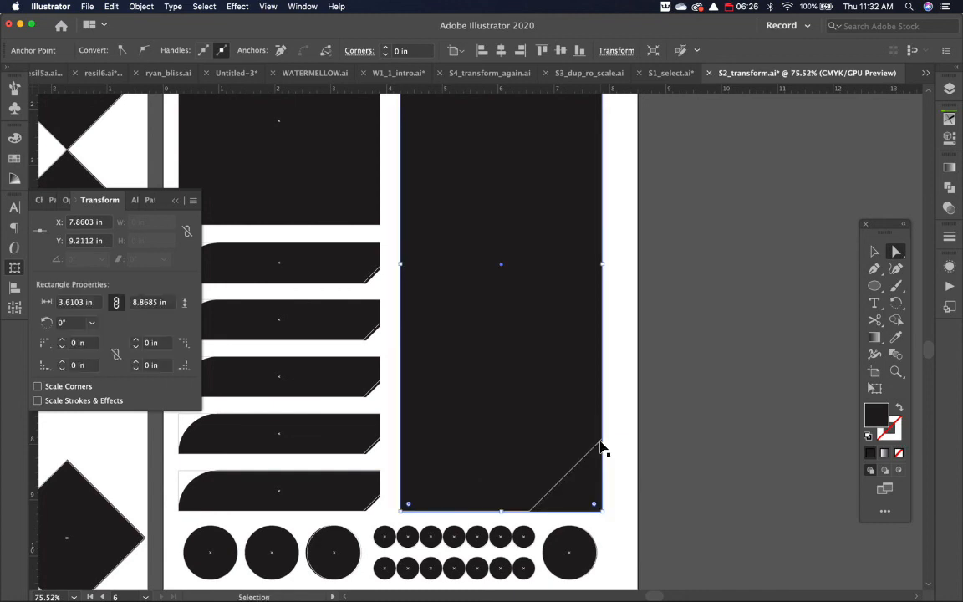
click(602, 448)
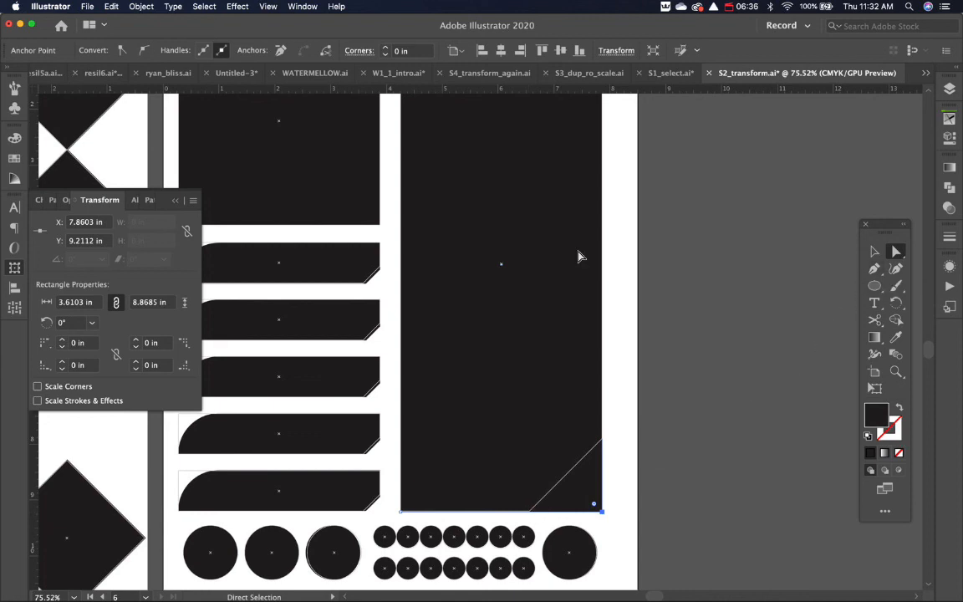
click(152, 365)
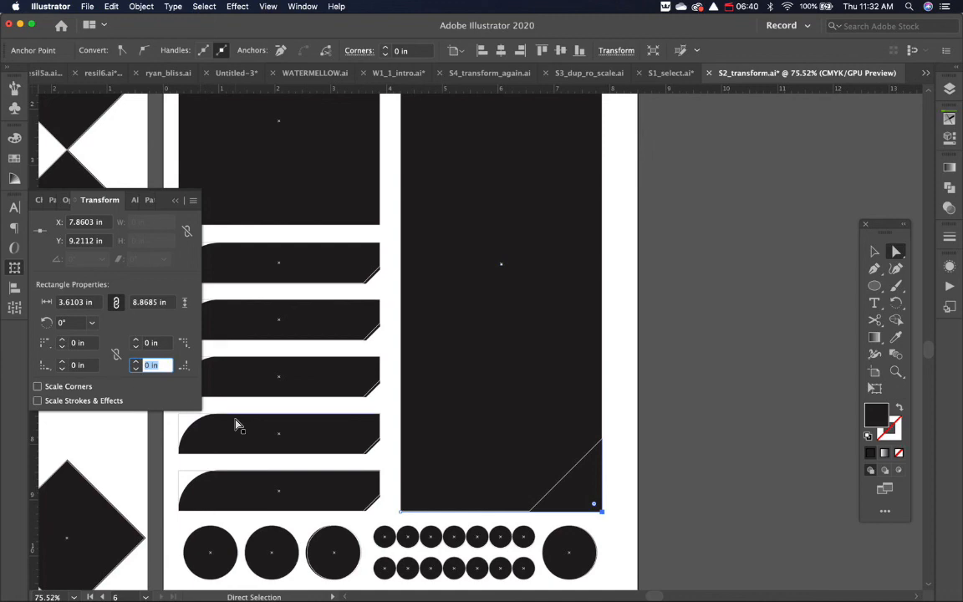
- Examine the sixth artboard together with the neighbouring artboards of the exercise sheet
key(super+minus)
key(super+minus)
key(super+minus)
key(space)
drag(387, 301, 522, 434)
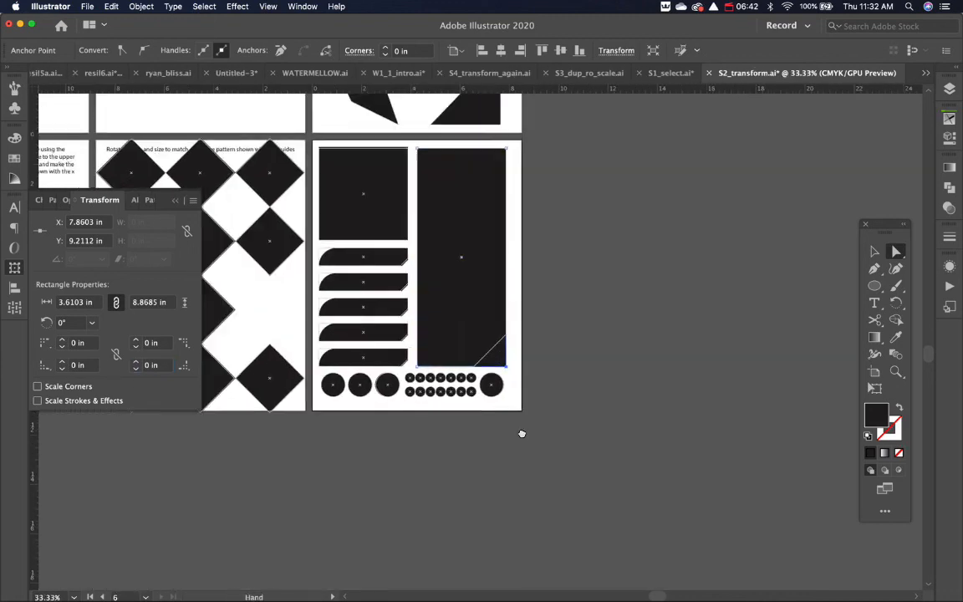
drag(360, 219, 641, 432)
drag(616, 318, 601, 215)
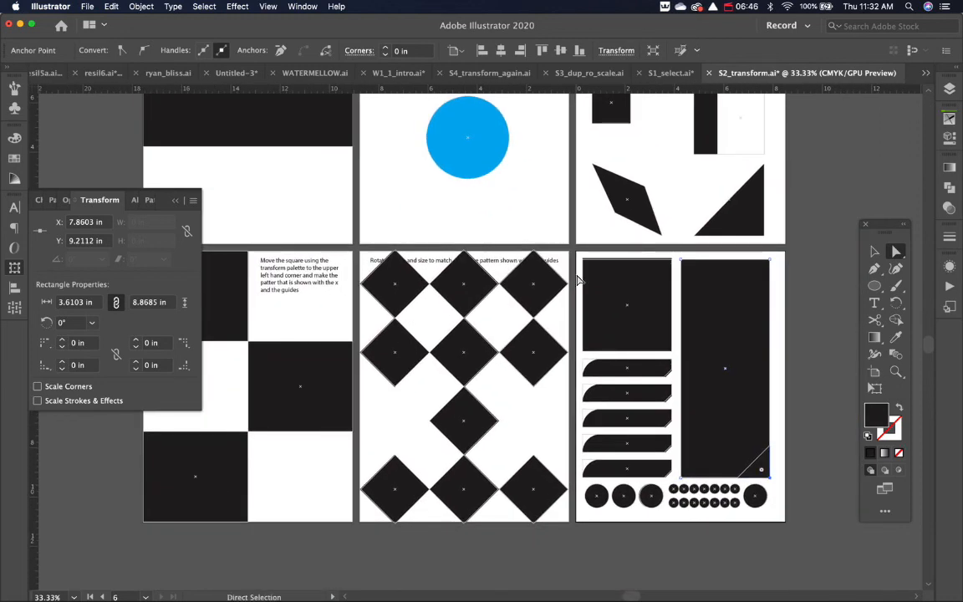